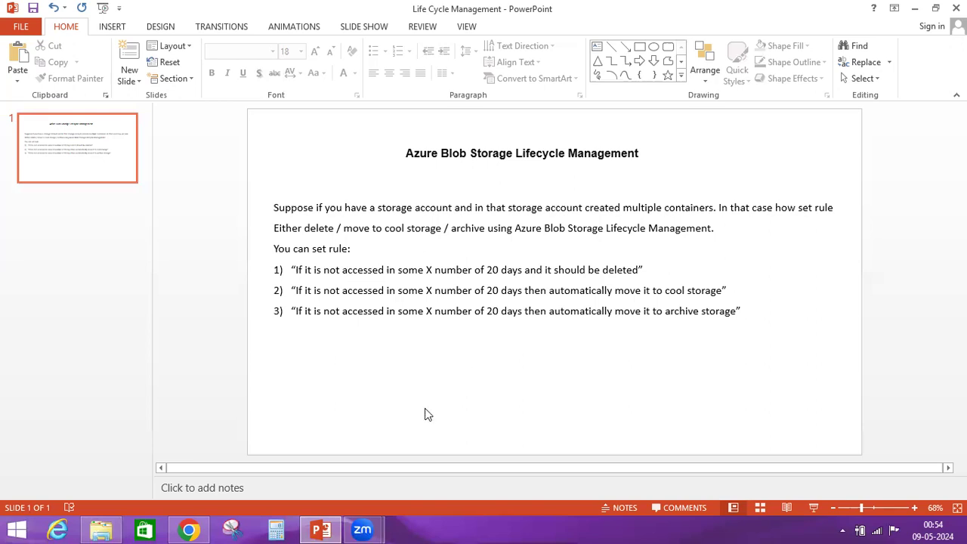
Switch to the Azure portal in Chrome and view the blobs in the adlsgen2practice1 storage account's test container.
click(202, 523)
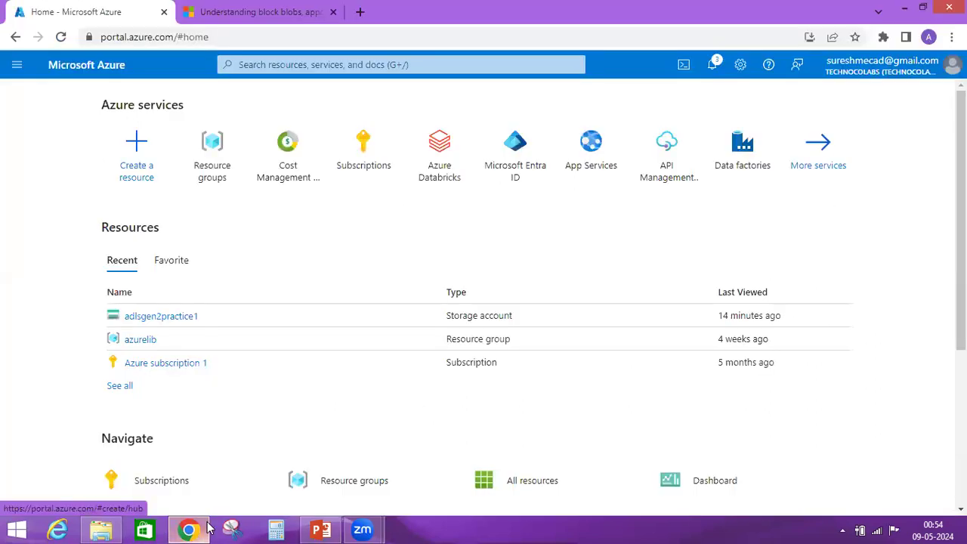
click(175, 319)
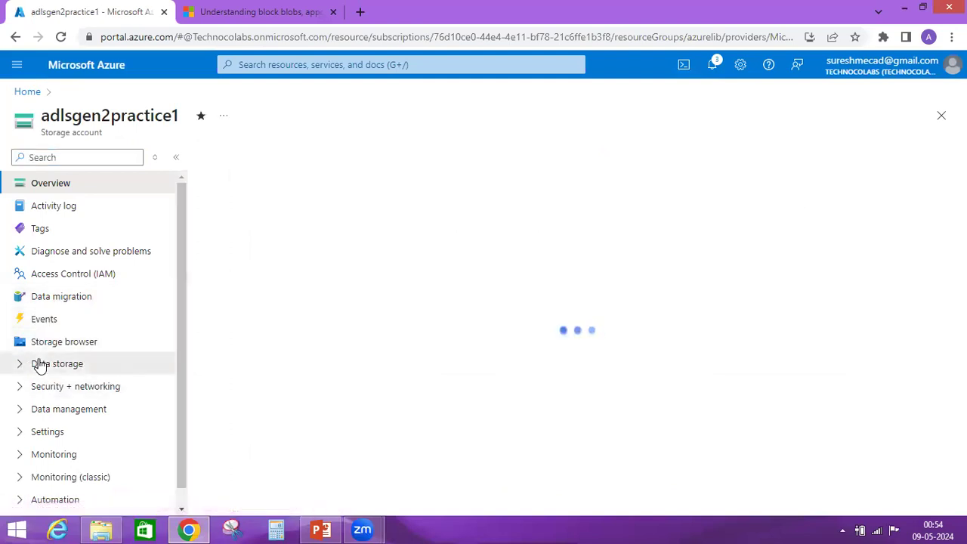
click(41, 365)
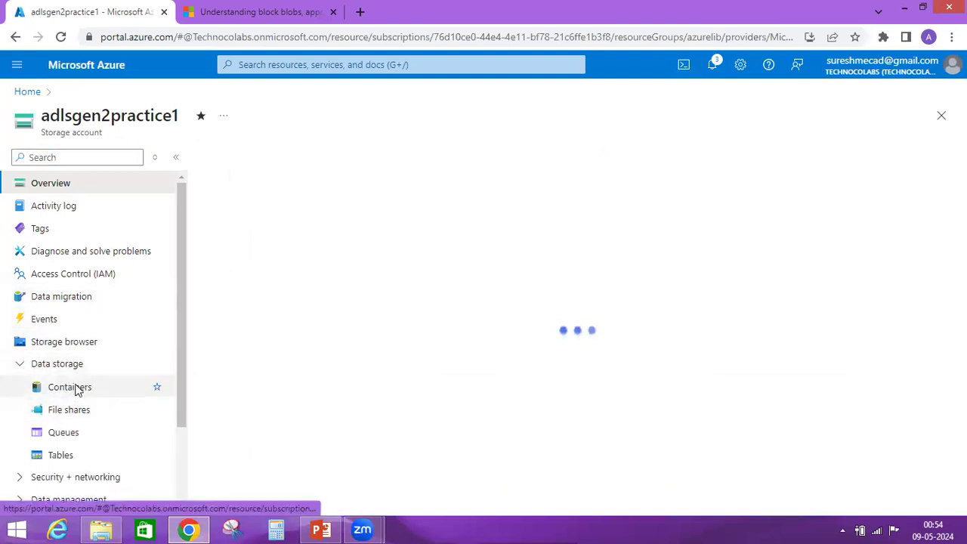
click(76, 389)
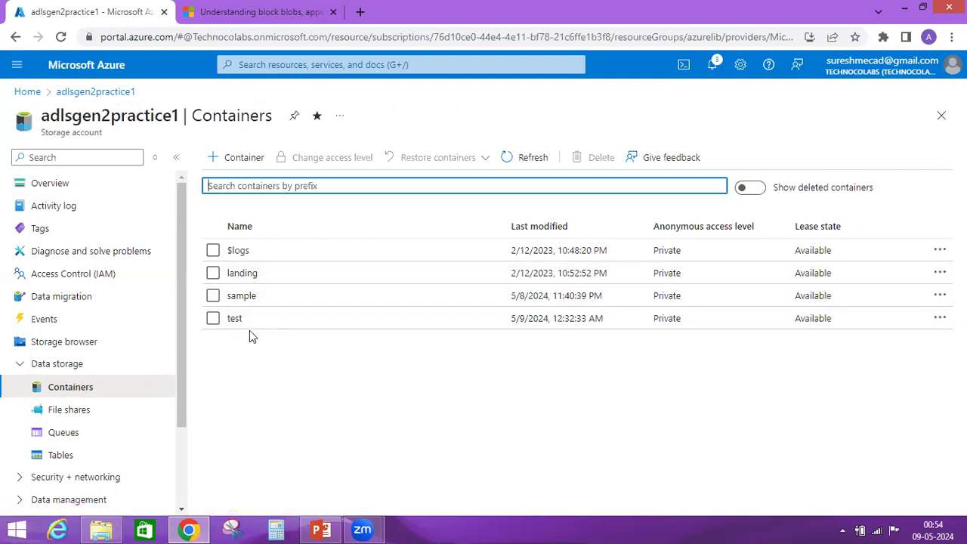
click(235, 318)
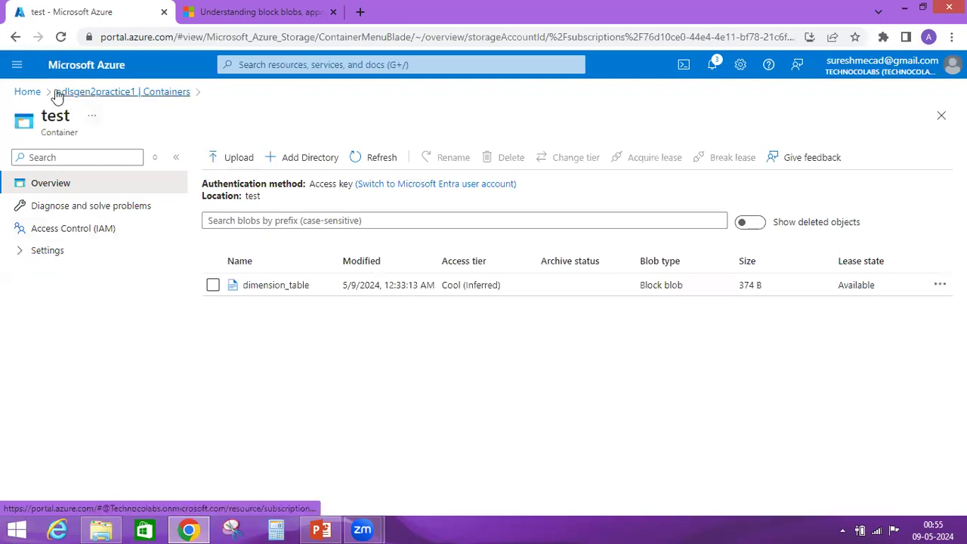
Return to the adlsgen2practice1 storage account and open its Lifecycle management settings.
click(29, 92)
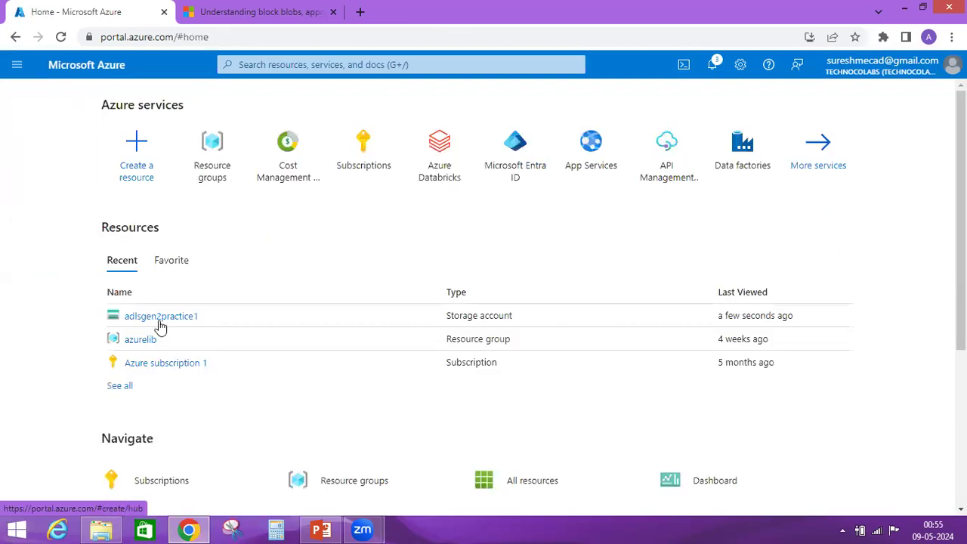
click(154, 318)
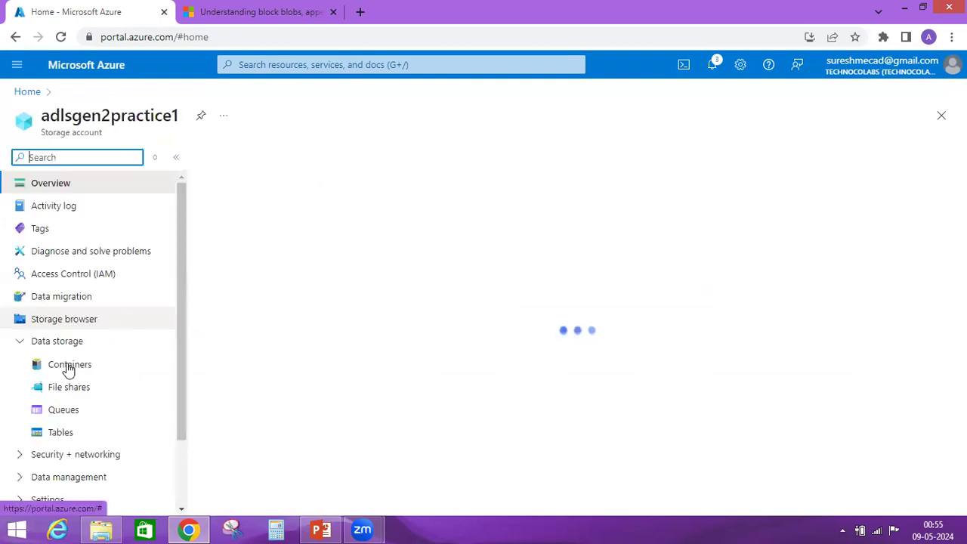
click(20, 364)
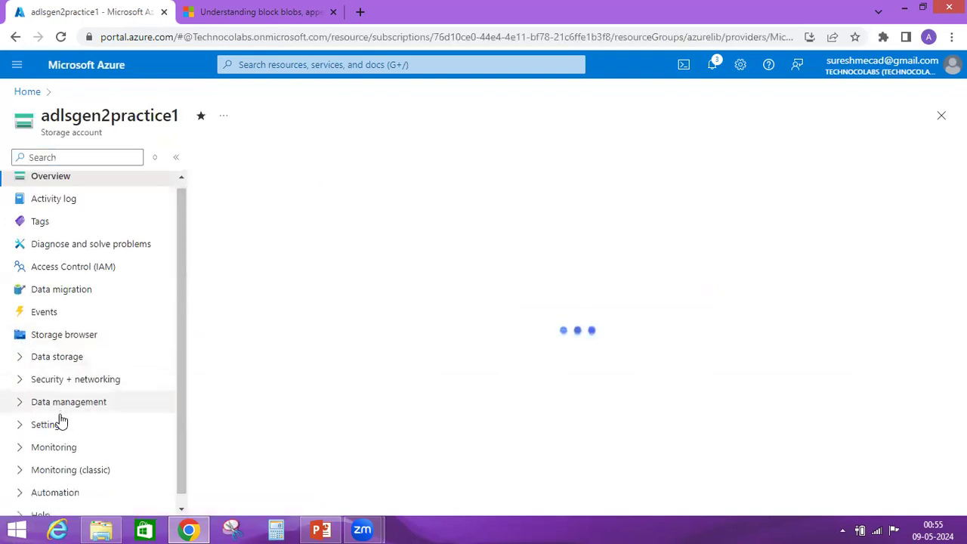
scroll(40, 398, down, 1)
click(36, 399)
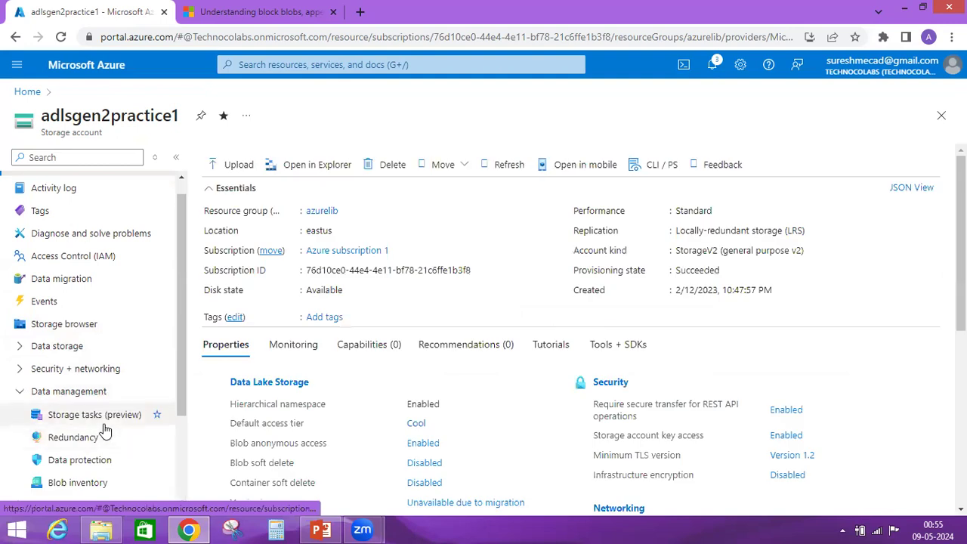
scroll(105, 430, down, 2)
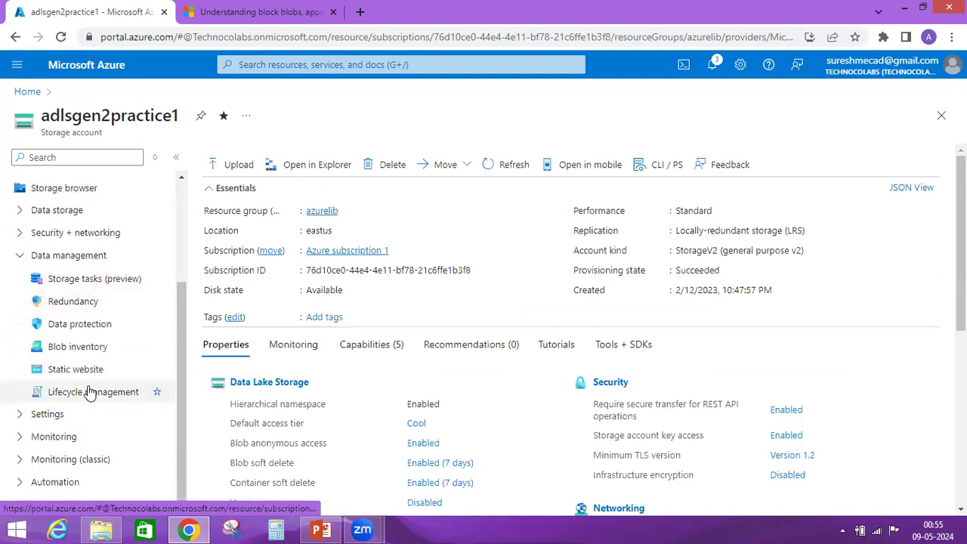
click(89, 393)
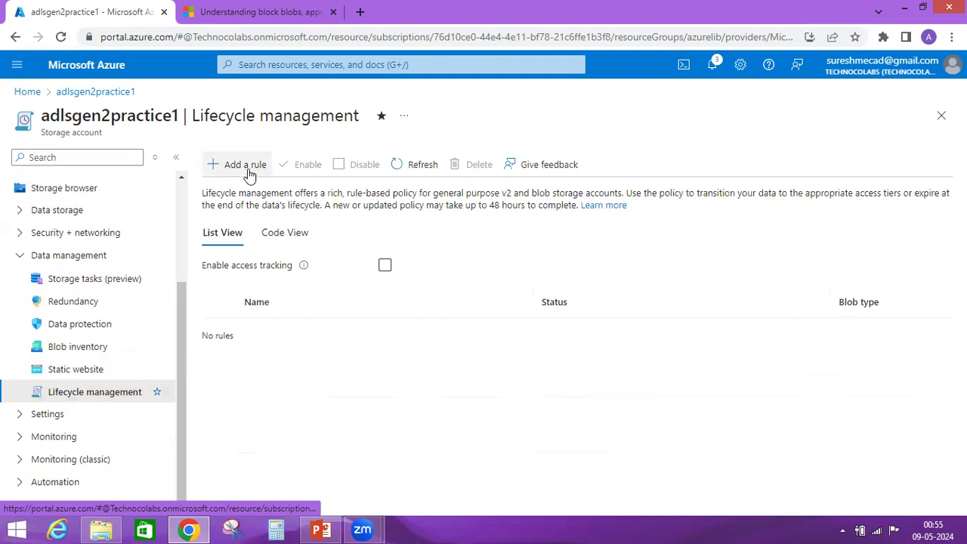
Start a lifecycle rule named "Delete blobs older than 20 days", limit its scope with filters, and proceed to the base blob conditions.
click(241, 165)
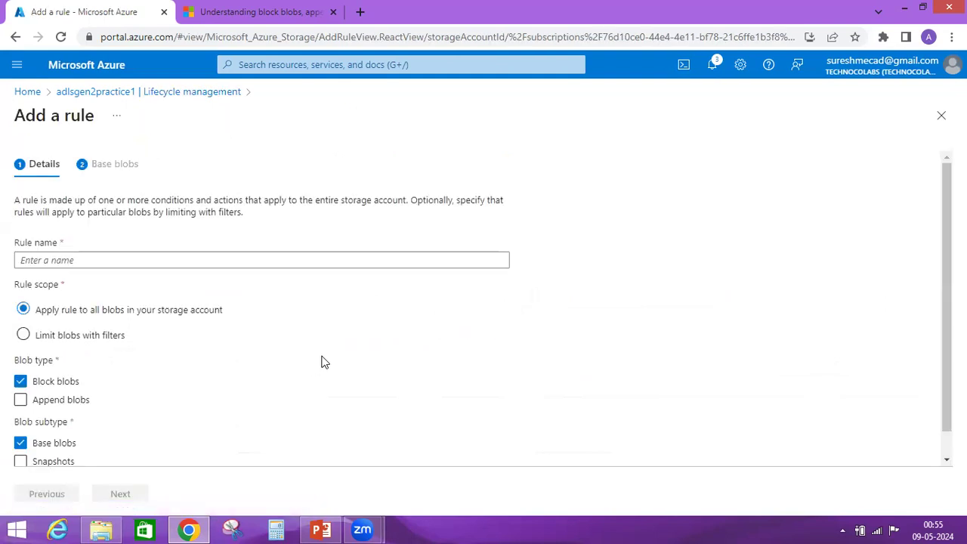
click(87, 259)
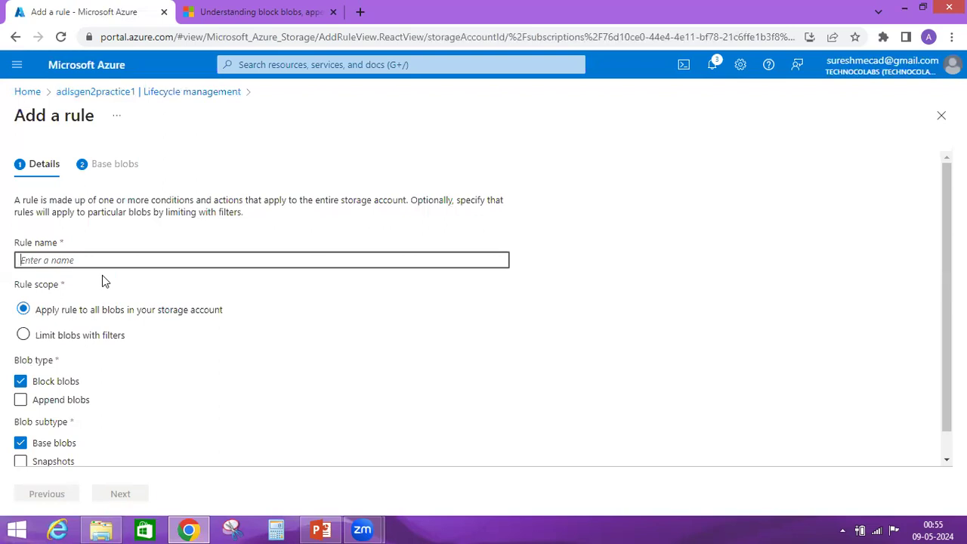
text(Dele)
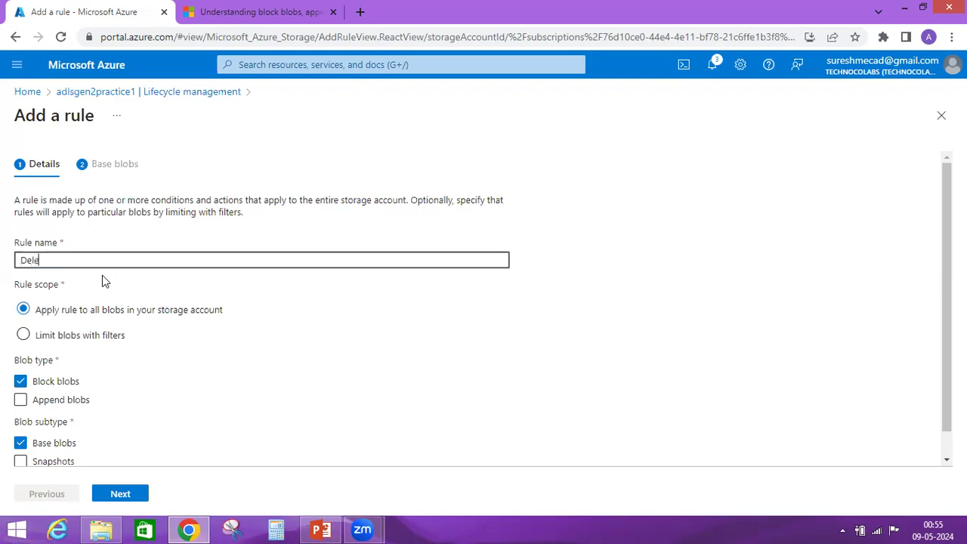
text(te blobs)
text(older than 20 da)
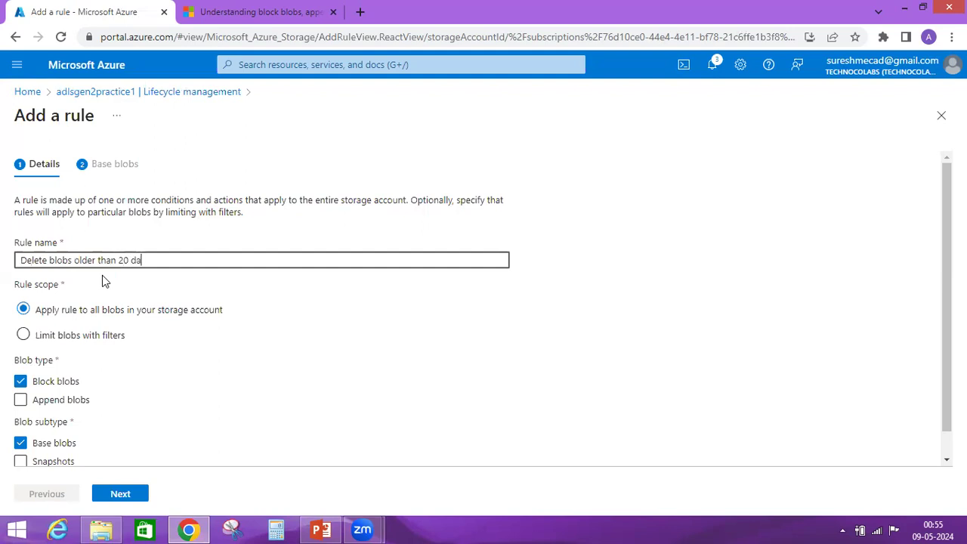
text(ys)
click(23, 336)
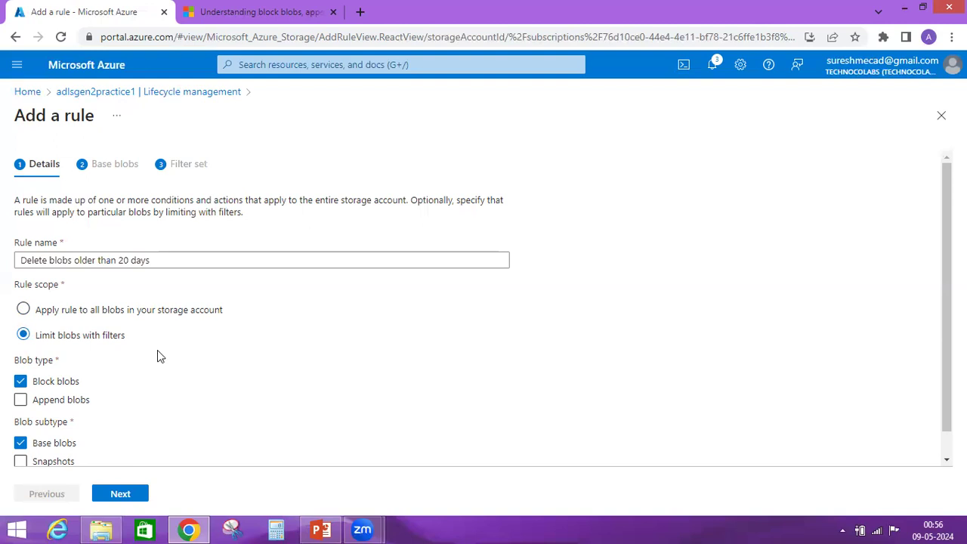
scroll(128, 370, down, 1)
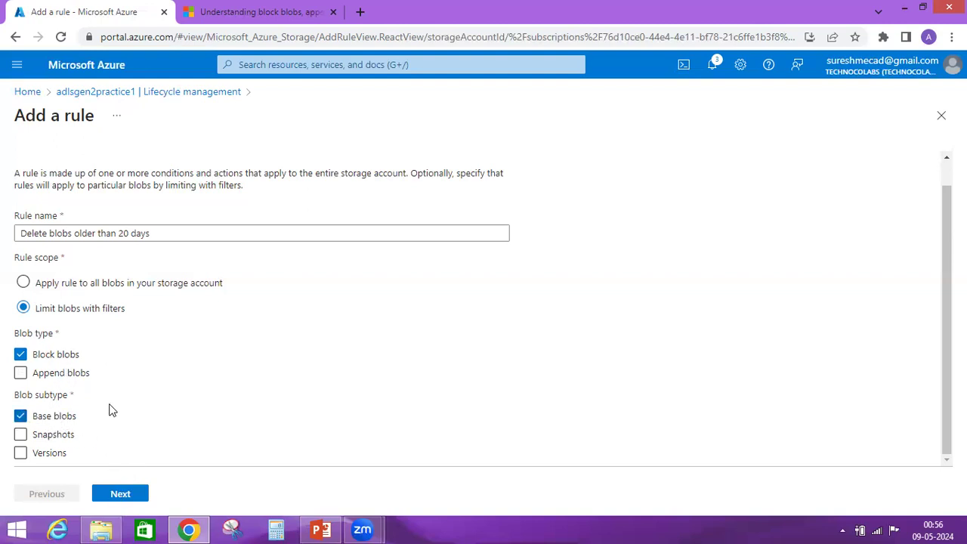
click(120, 494)
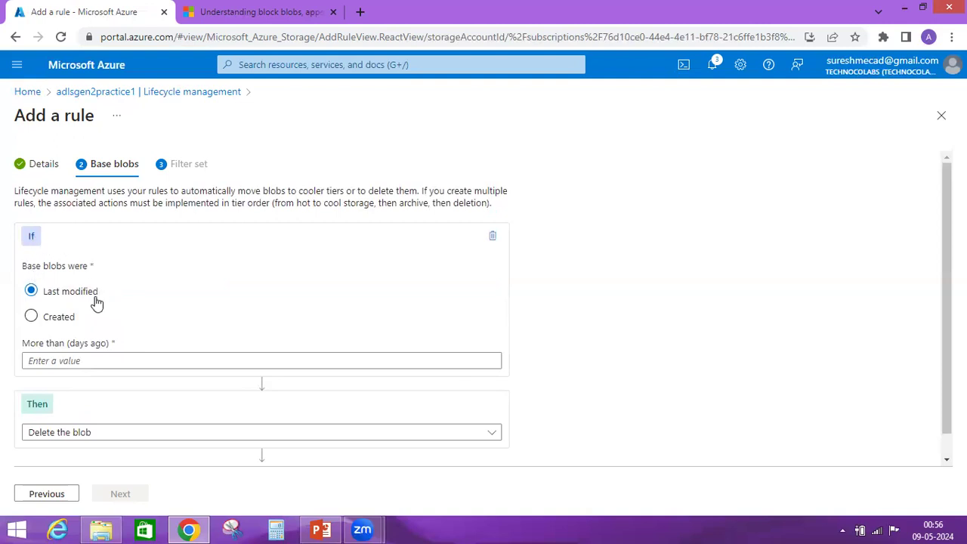
Set the first condition to move base blobs created more than 10 days ago to cool storage.
click(81, 361)
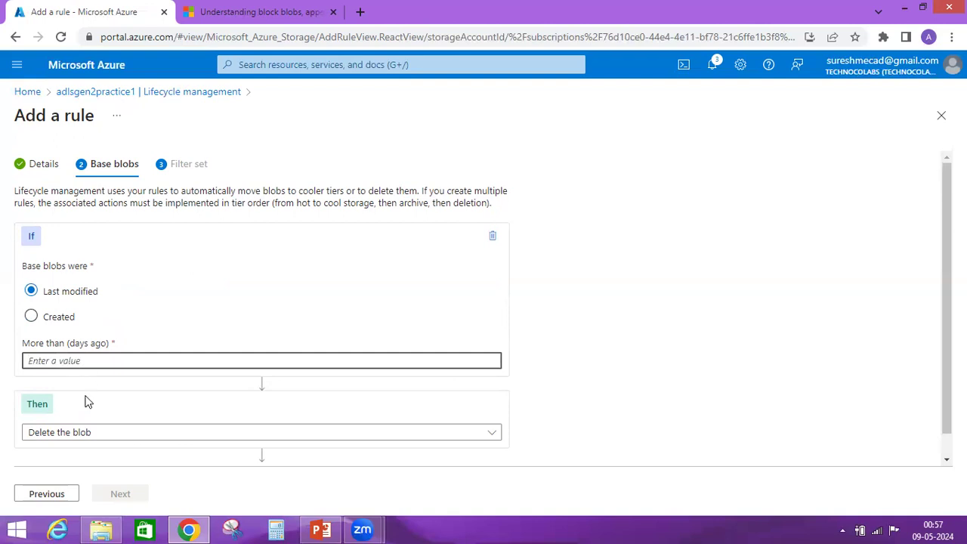
text(10)
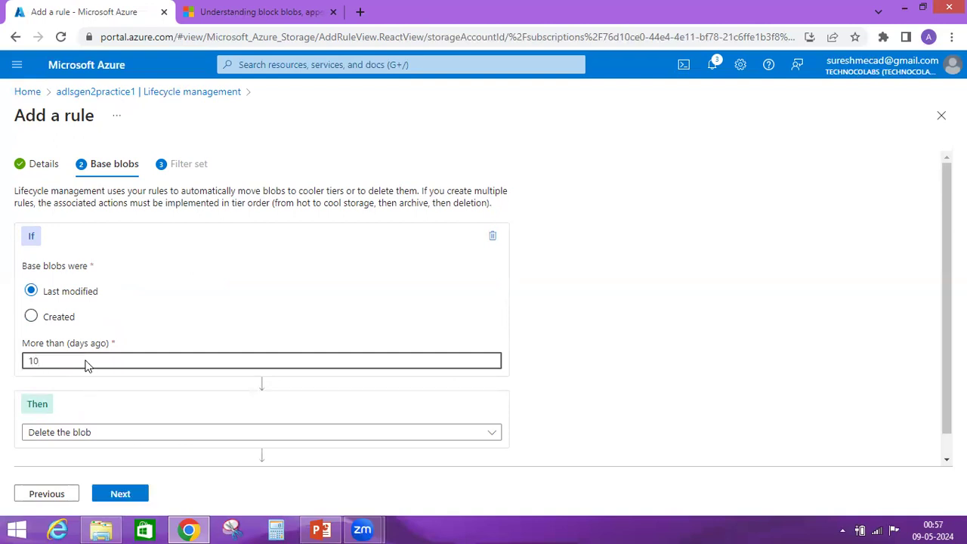
scroll(191, 309, down, 1)
key(shift+Tab)
key(Down)
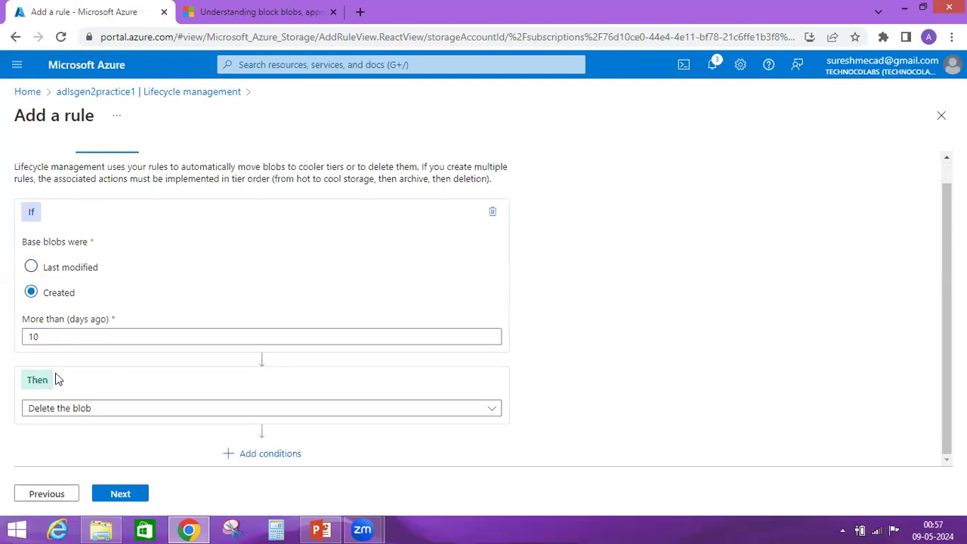
click(207, 415)
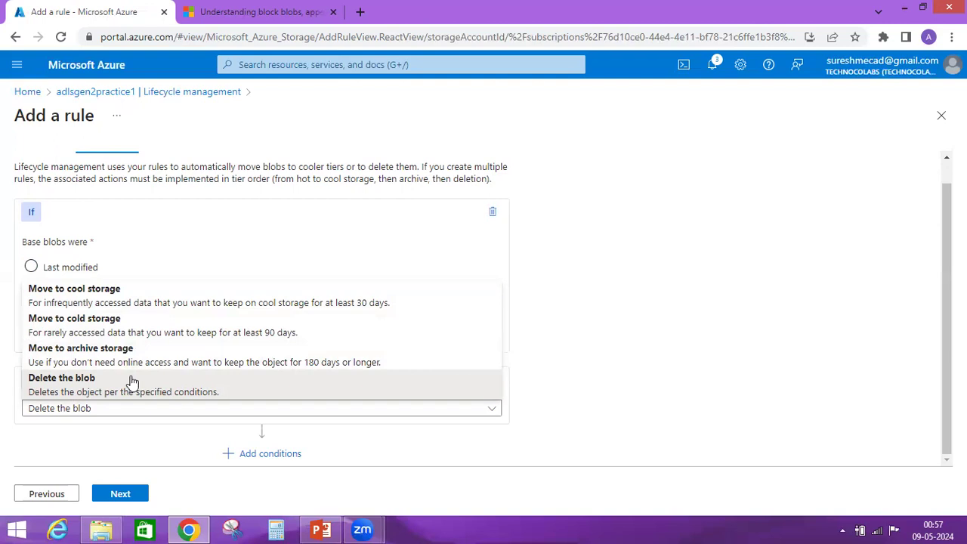
click(130, 298)
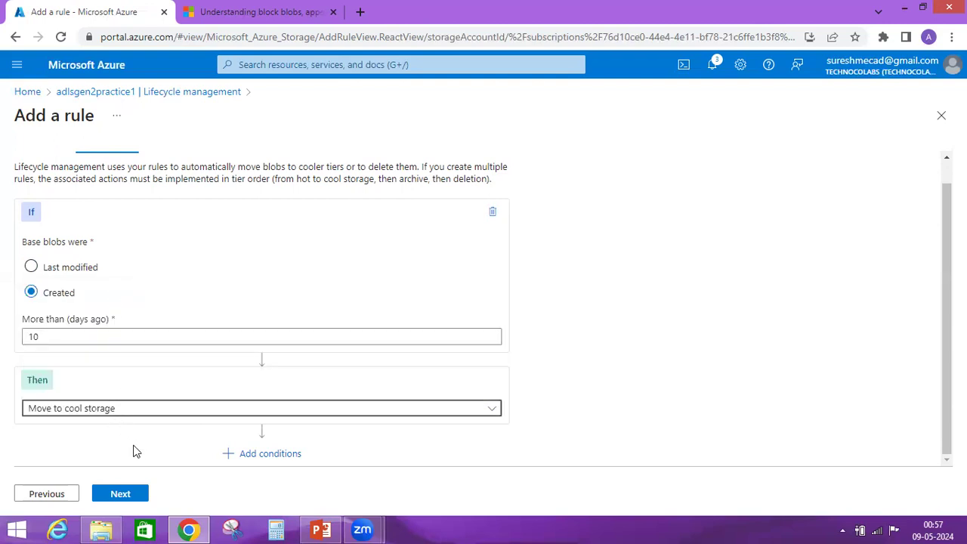
Add a second condition that deletes base blobs last modified more than 20 days ago.
click(288, 456)
scroll(174, 425, down, 3)
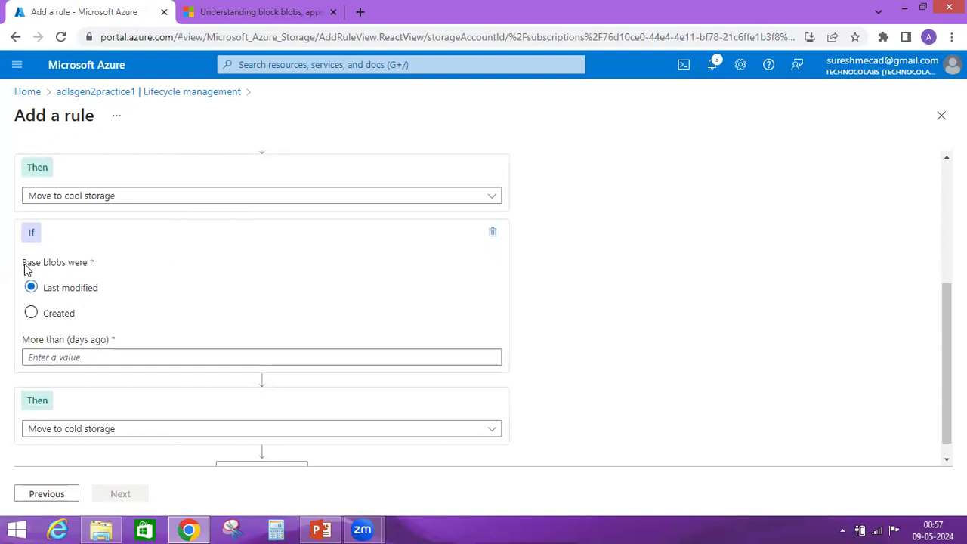
click(90, 355)
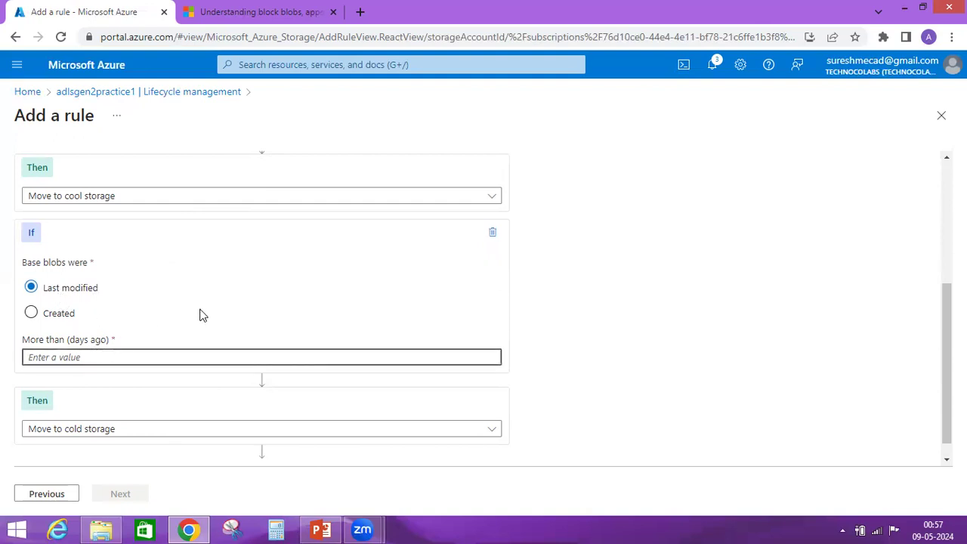
text(20)
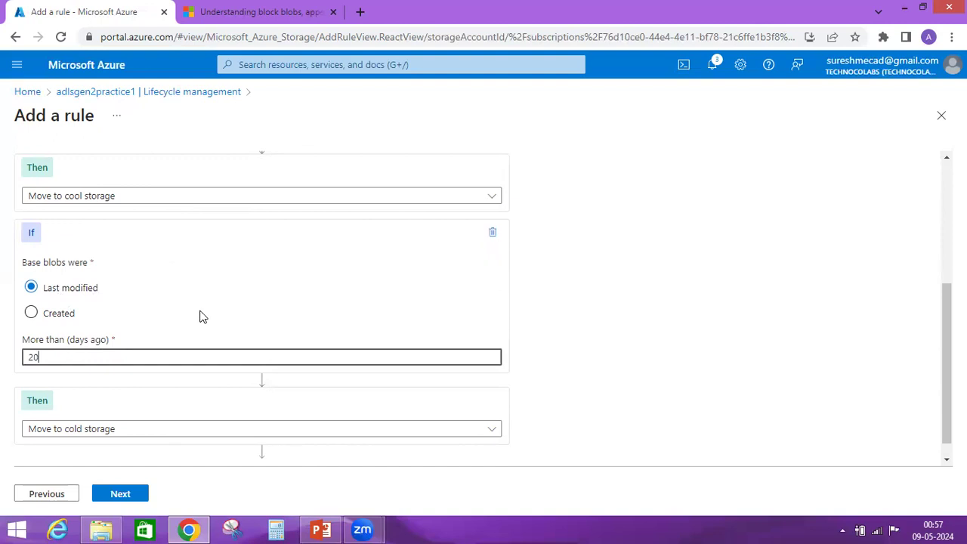
click(218, 297)
scroll(209, 412, down, 1)
click(206, 412)
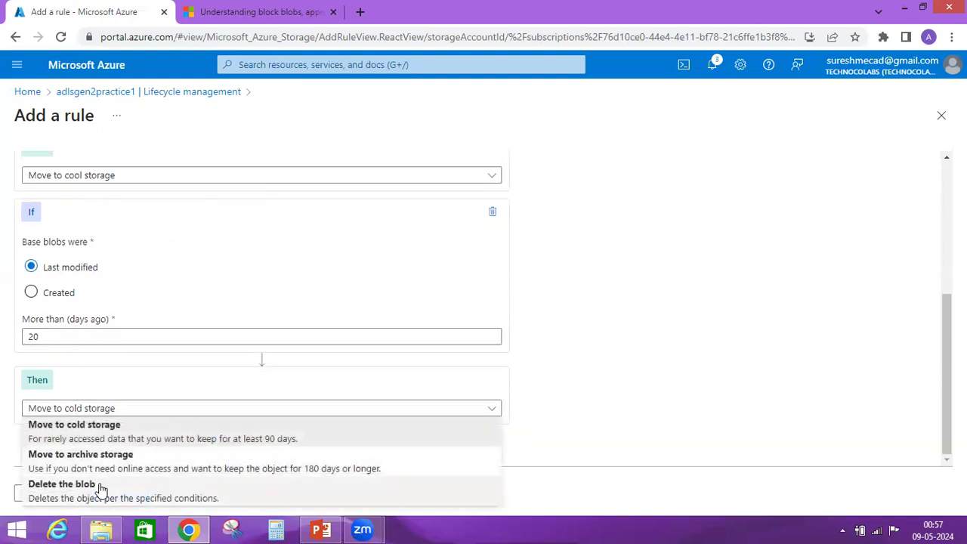
click(99, 486)
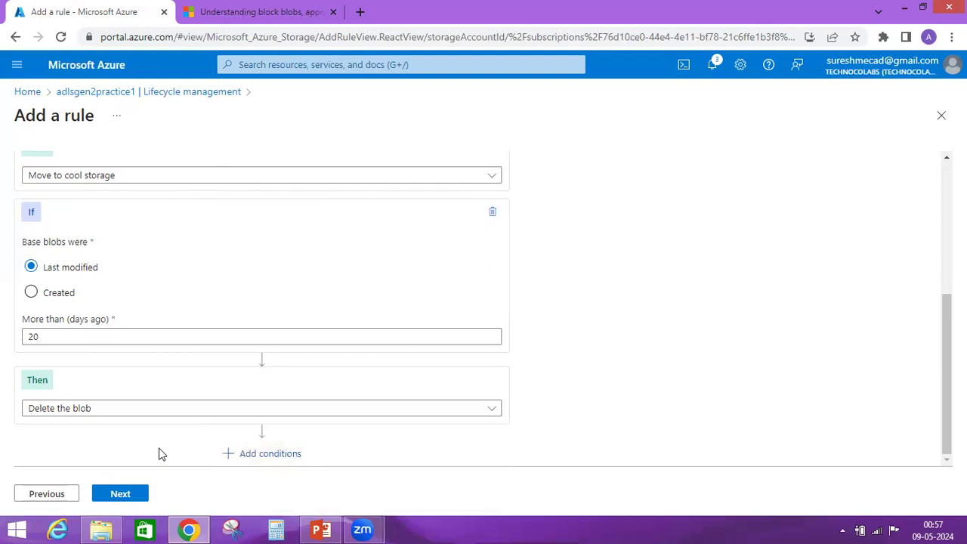
Review both conditions, then proceed to the filter set and enter test as the blob prefix.
scroll(158, 453, up, 5)
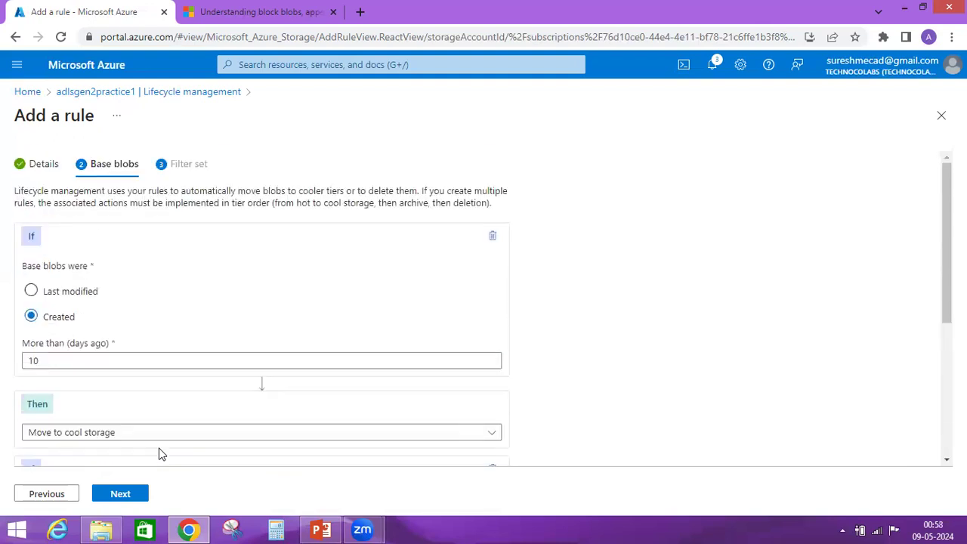
scroll(216, 296, down, 1)
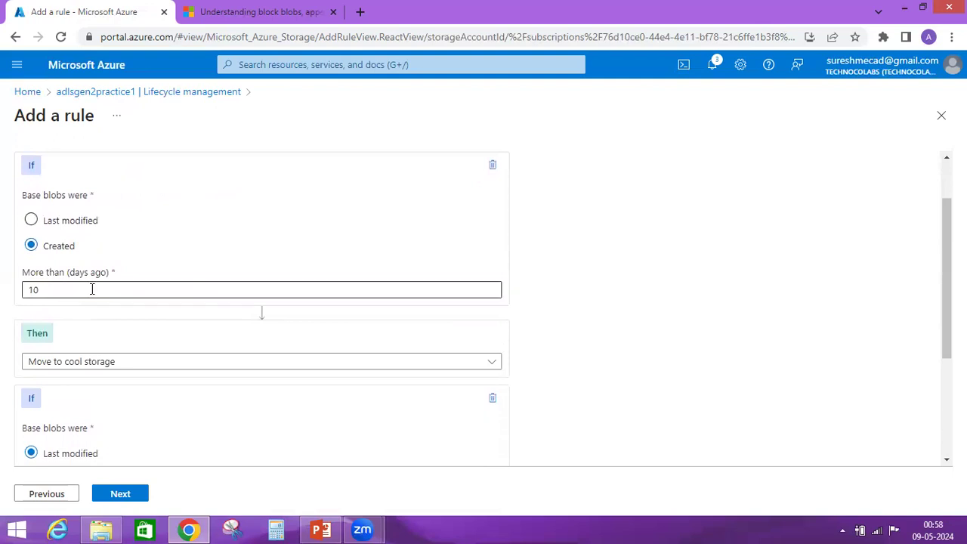
scroll(91, 290, down, 1)
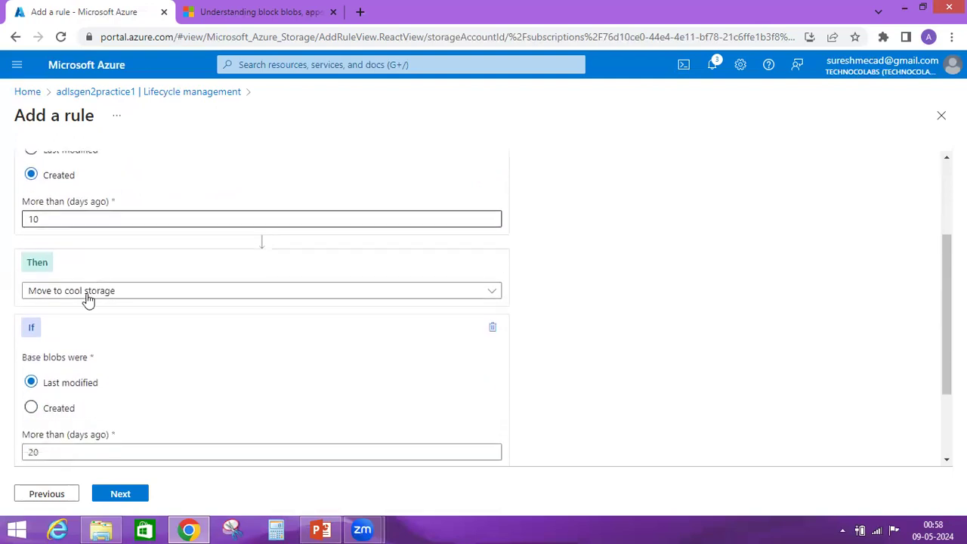
scroll(159, 415, down, 1)
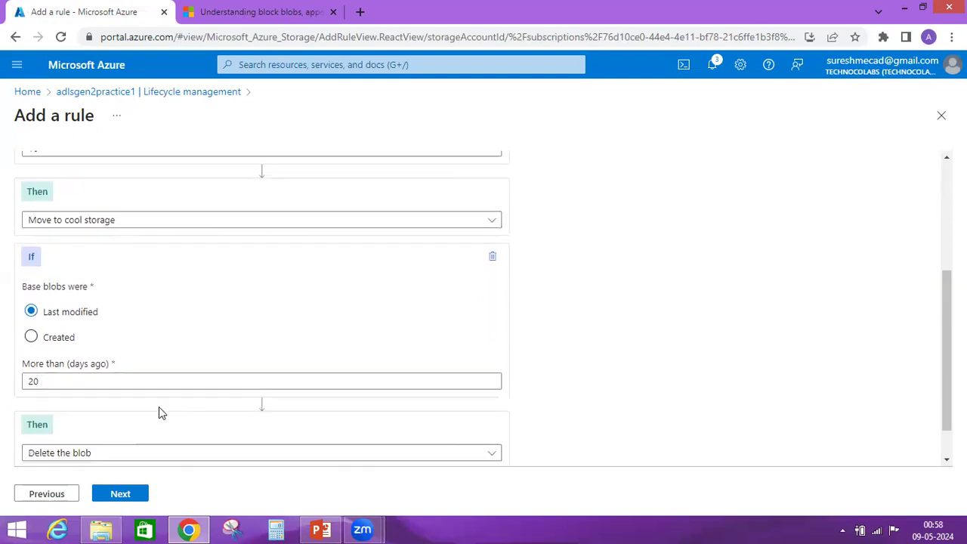
scroll(181, 398, down, 1)
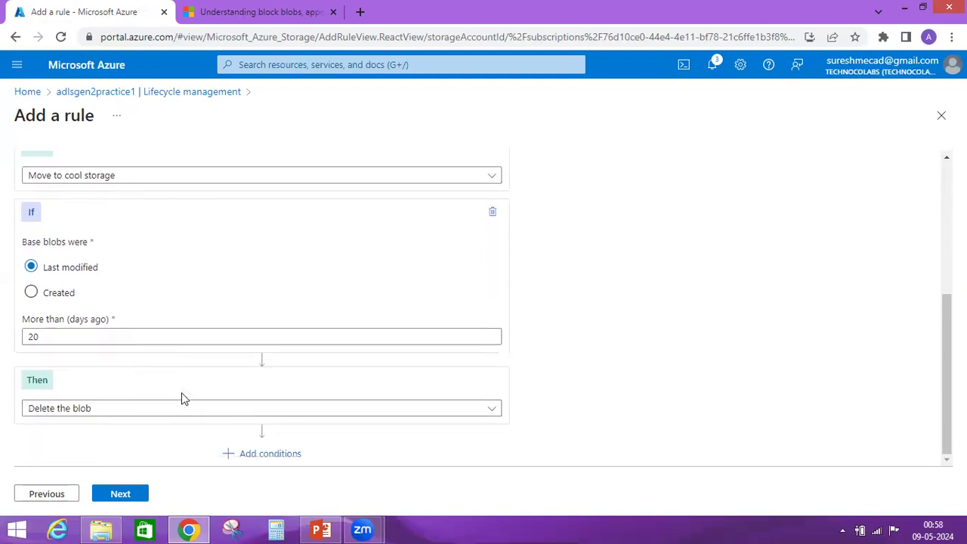
click(120, 493)
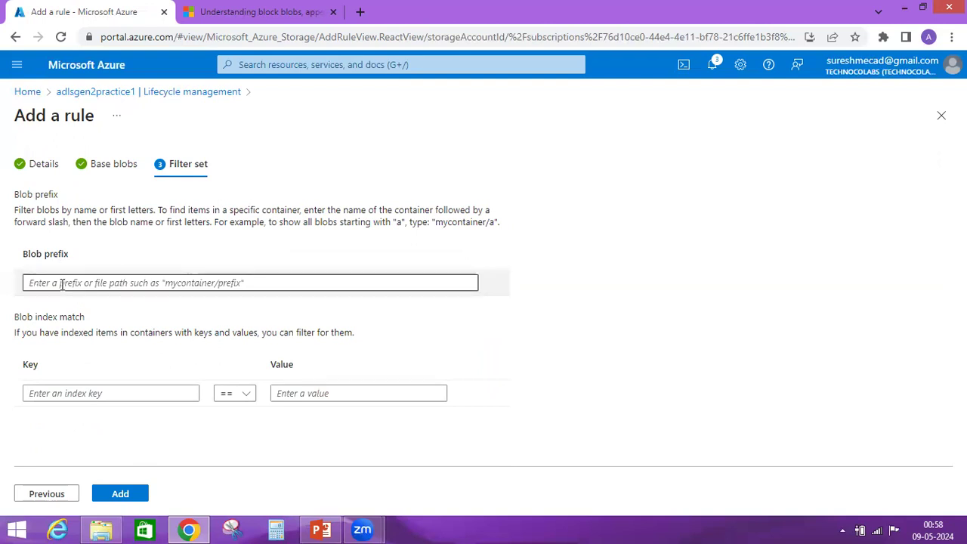
click(140, 286)
text(test)
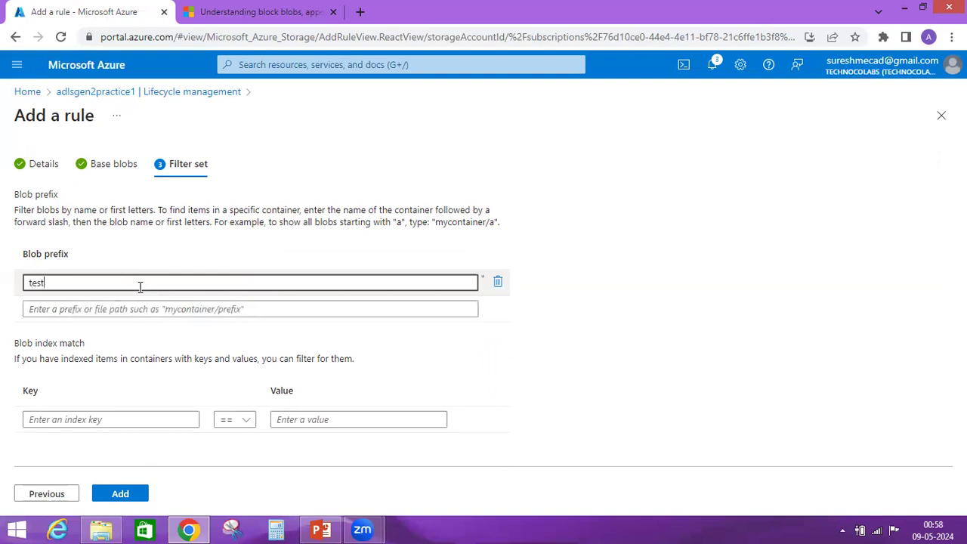
Finish the filter set with only the test prefix and add the lifecycle rule to the storage account.
click(572, 361)
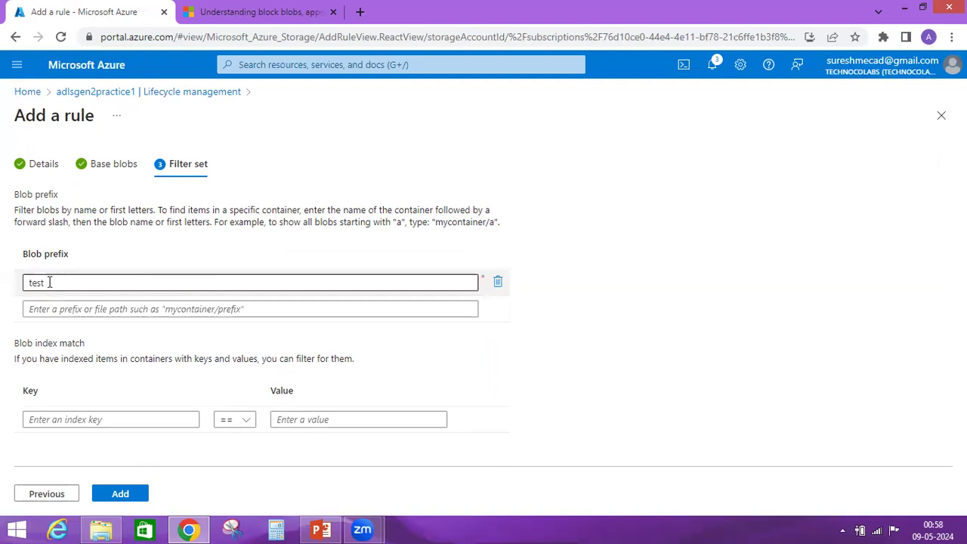
click(147, 309)
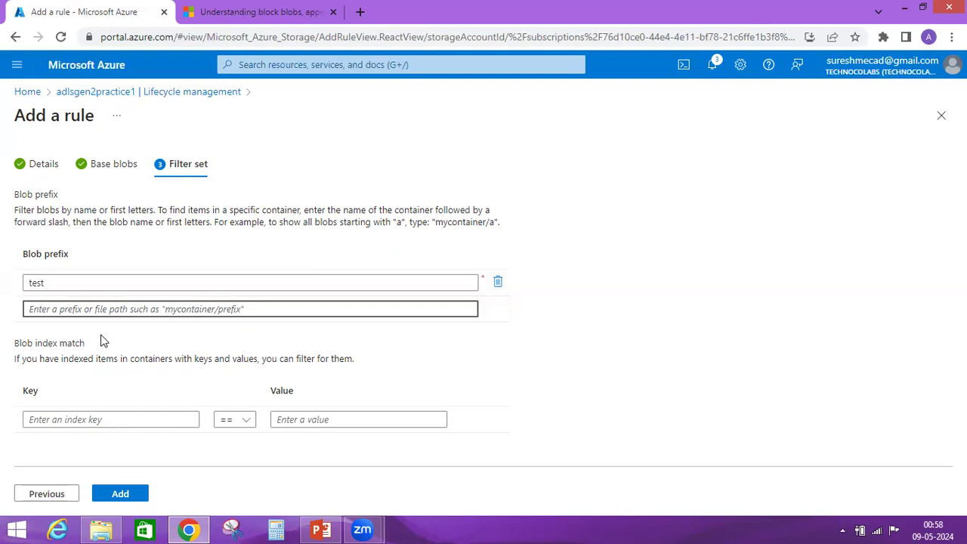
click(119, 495)
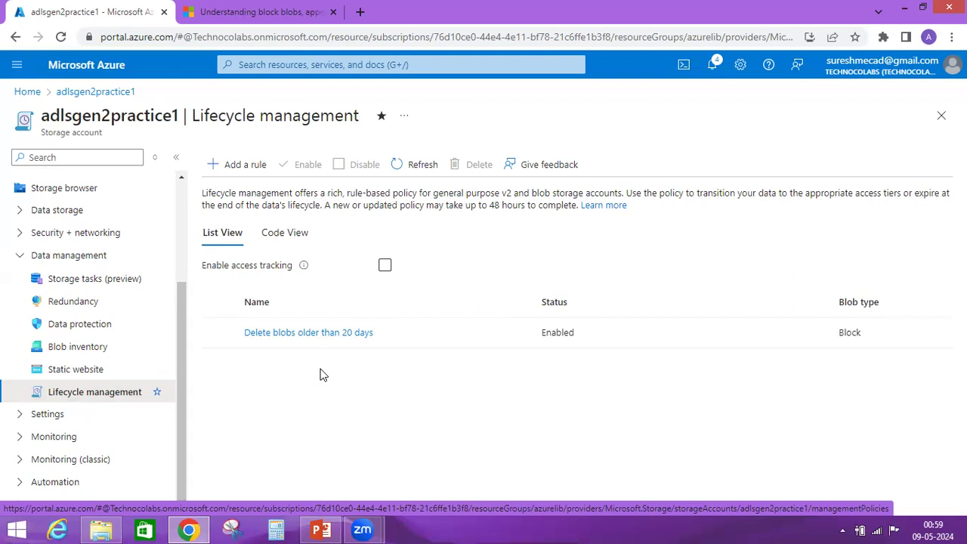
Reopen the rule "Delete blobs older than 20 days" and include the Snapshots and Versions blob subtypes.
click(277, 337)
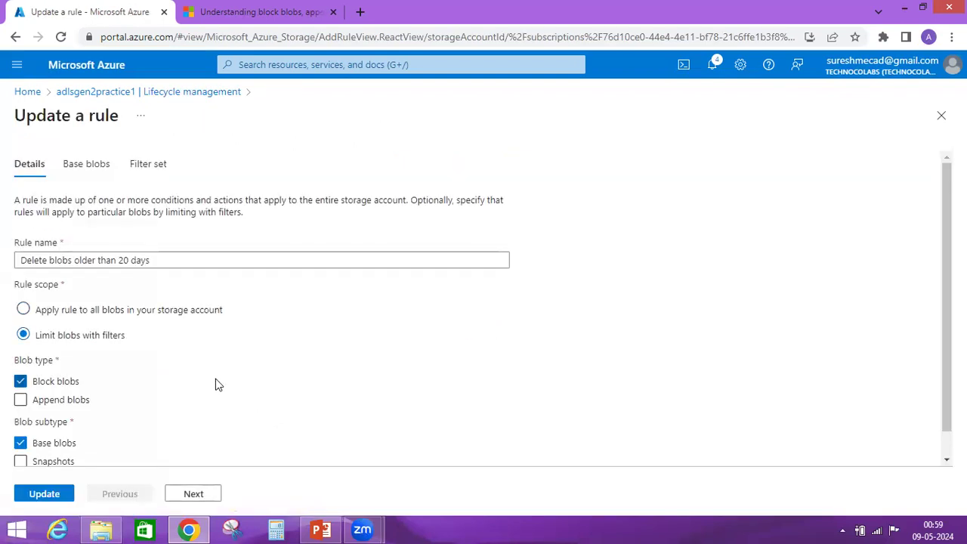
scroll(215, 379, down, 1)
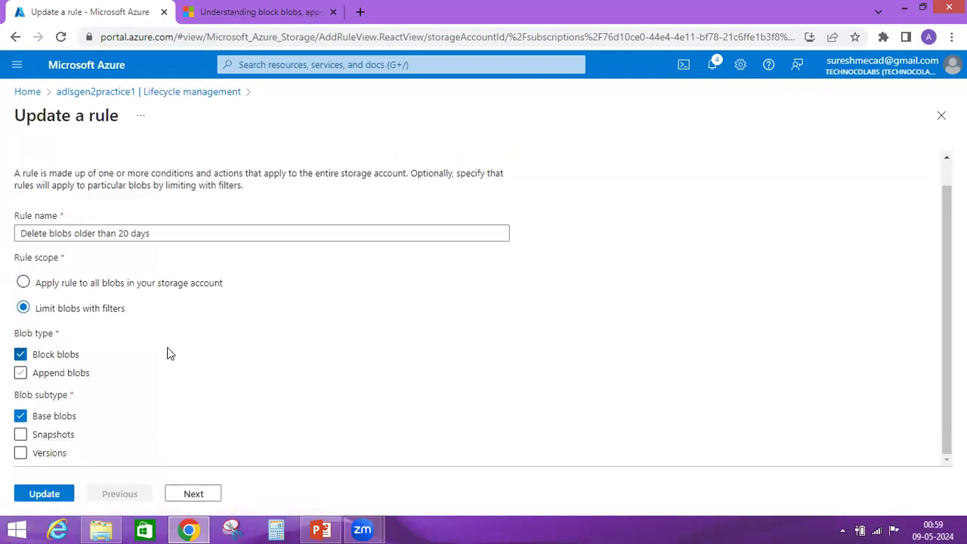
click(21, 436)
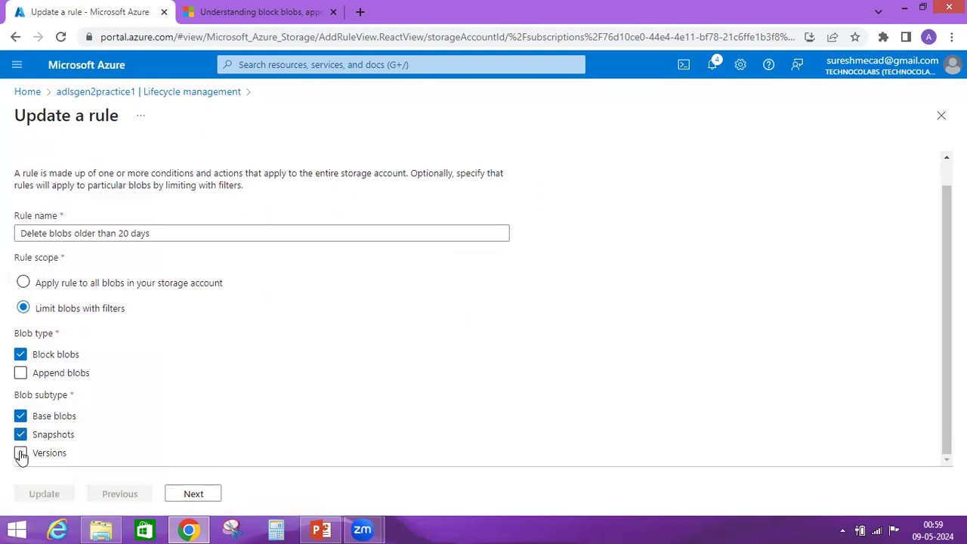
click(20, 453)
scroll(136, 393, up, 1)
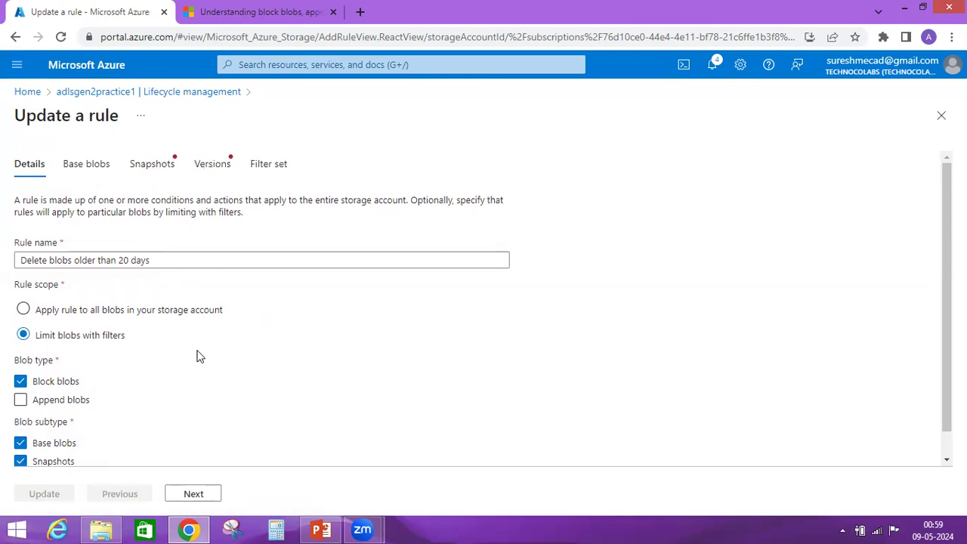
scroll(198, 356, down, 1)
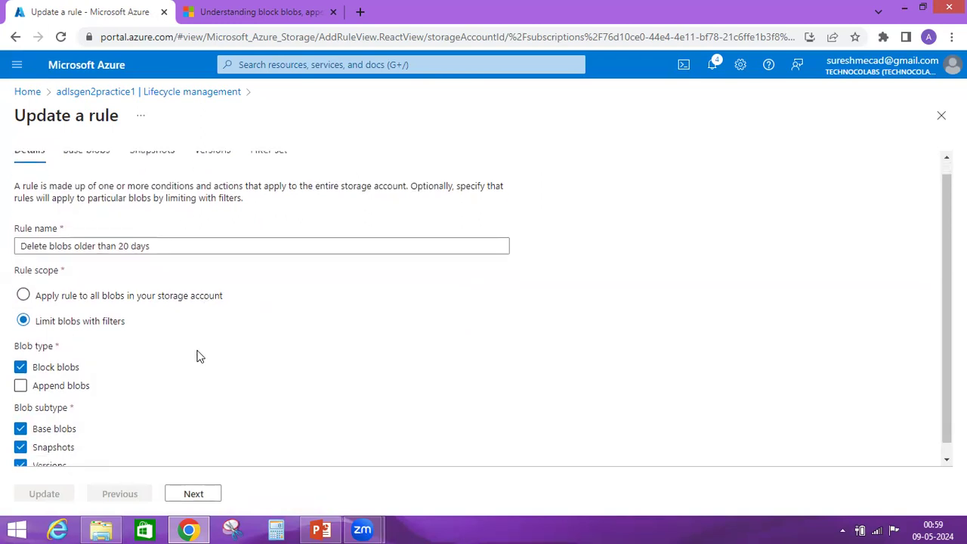
Proceed to the base blob conditions and examine the criteria and actions of both the cool storage and deletion conditions.
click(194, 494)
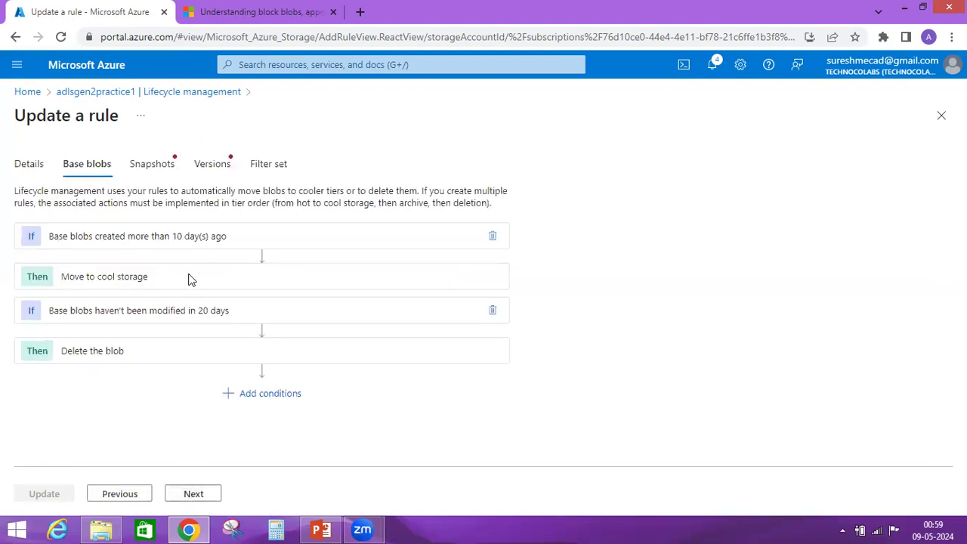
click(221, 240)
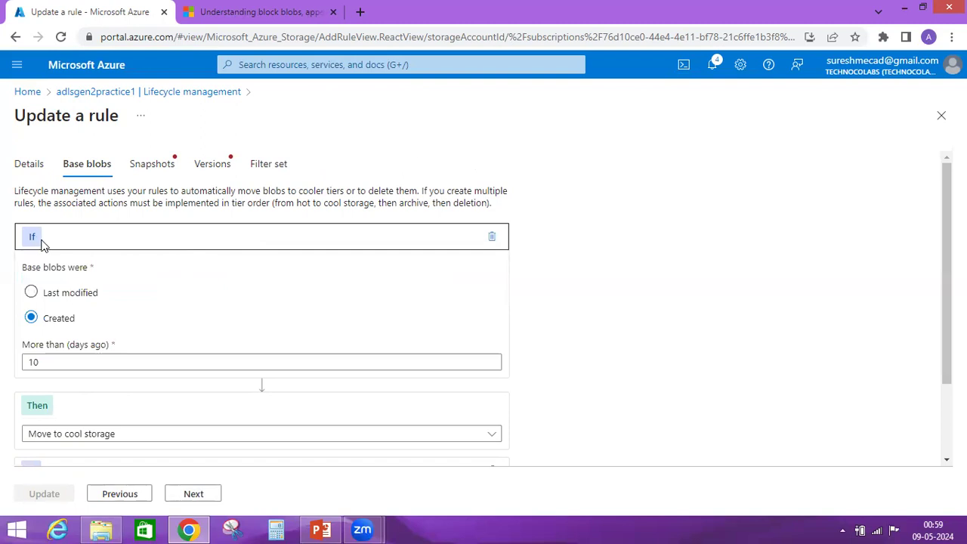
scroll(72, 325, down, 1)
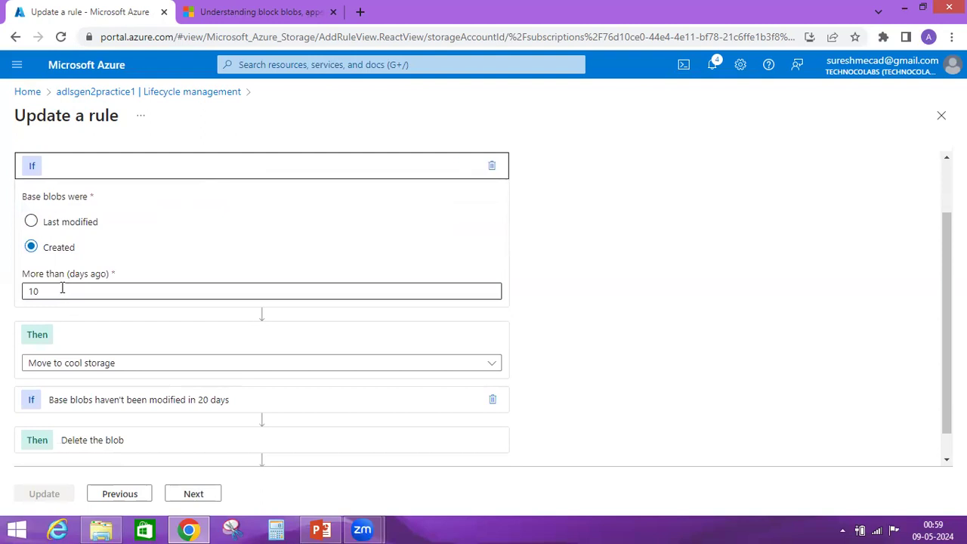
scroll(71, 362, down, 1)
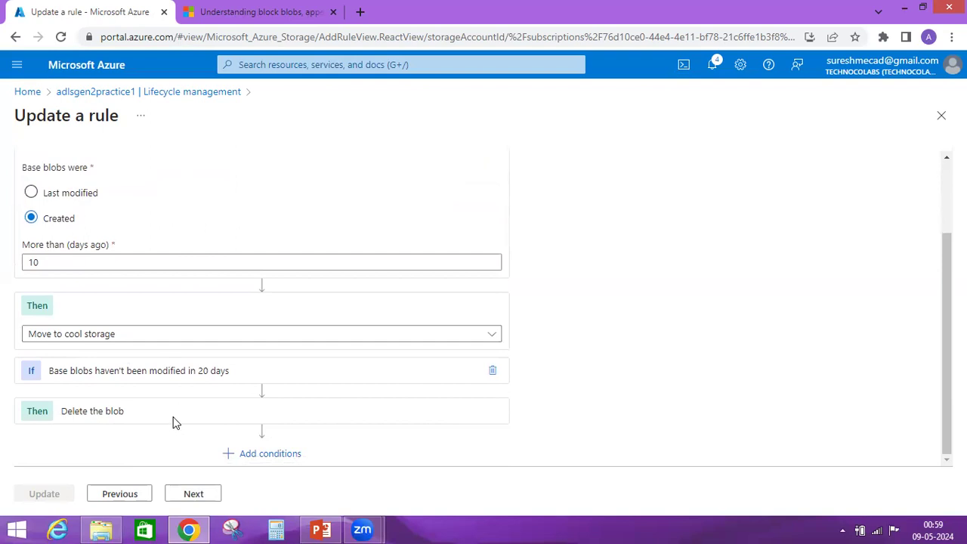
click(105, 375)
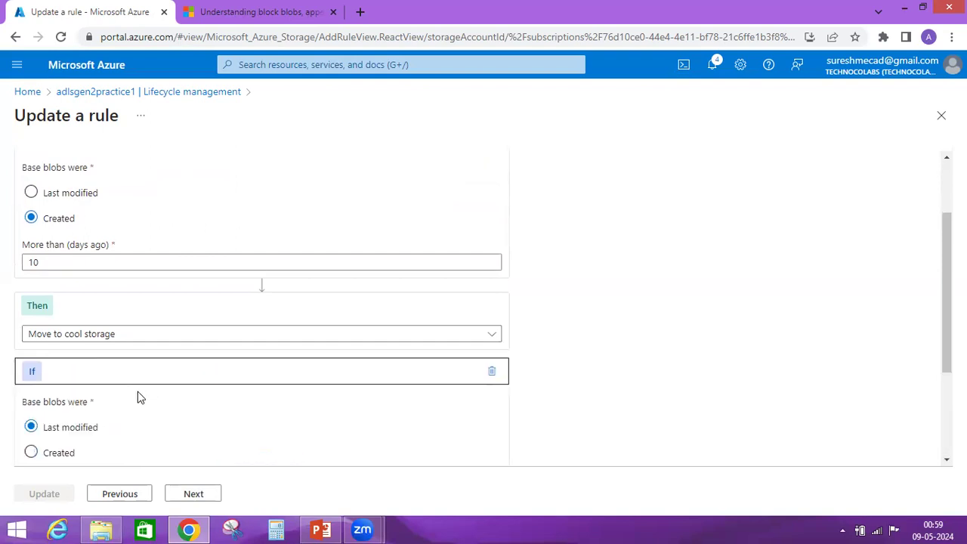
scroll(139, 397, down, 2)
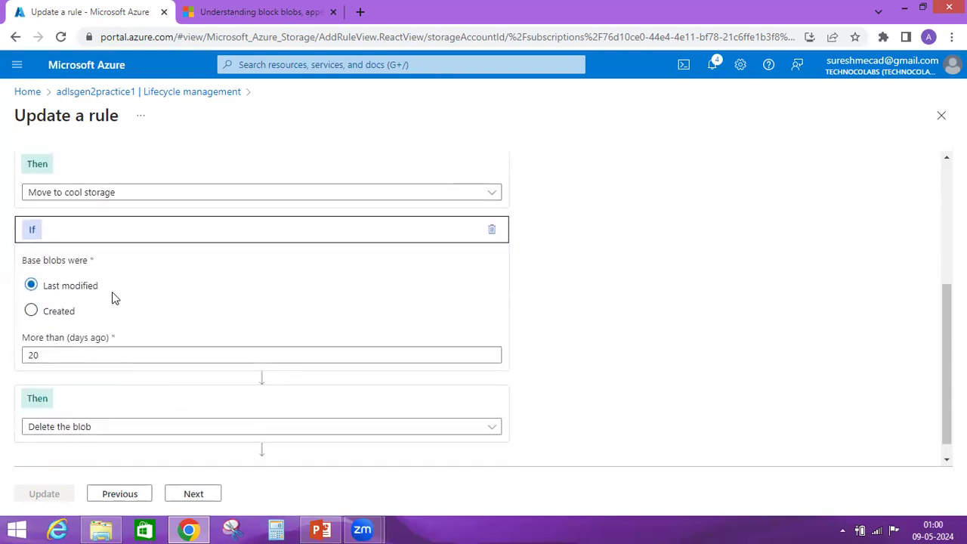
scroll(132, 423, down, 1)
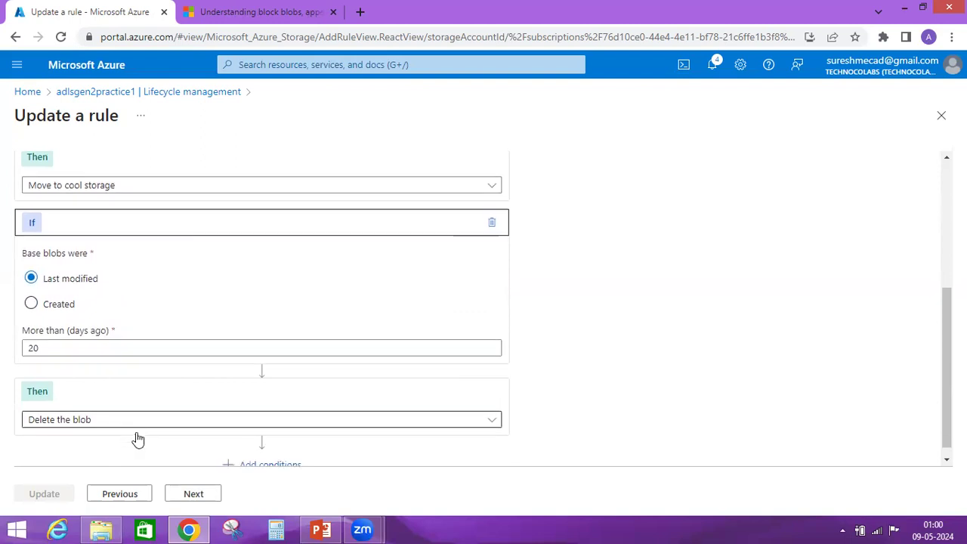
scroll(180, 430, up, 5)
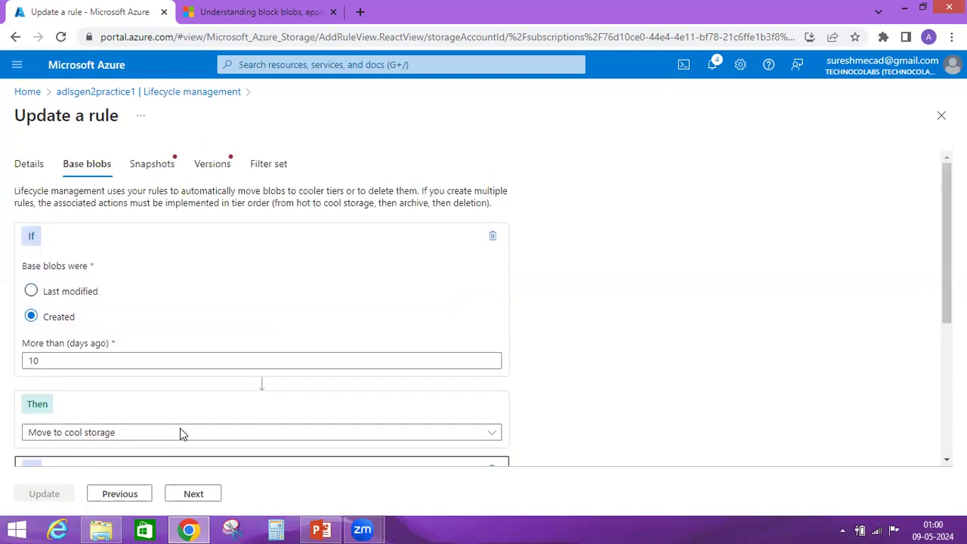
Compare the snapshot and base blob criteria, then set the snapshot condition to delete blob snapshots created more than 20 days ago.
click(152, 164)
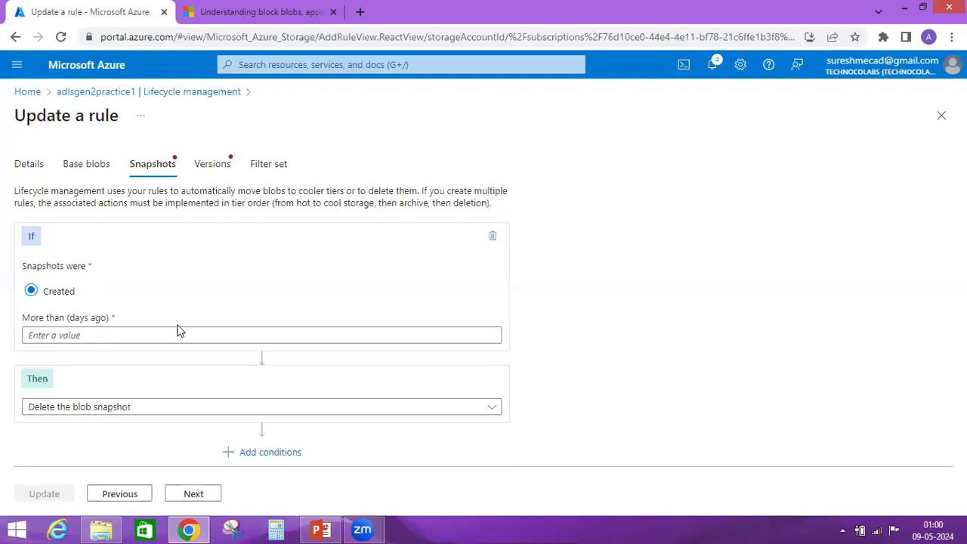
click(97, 173)
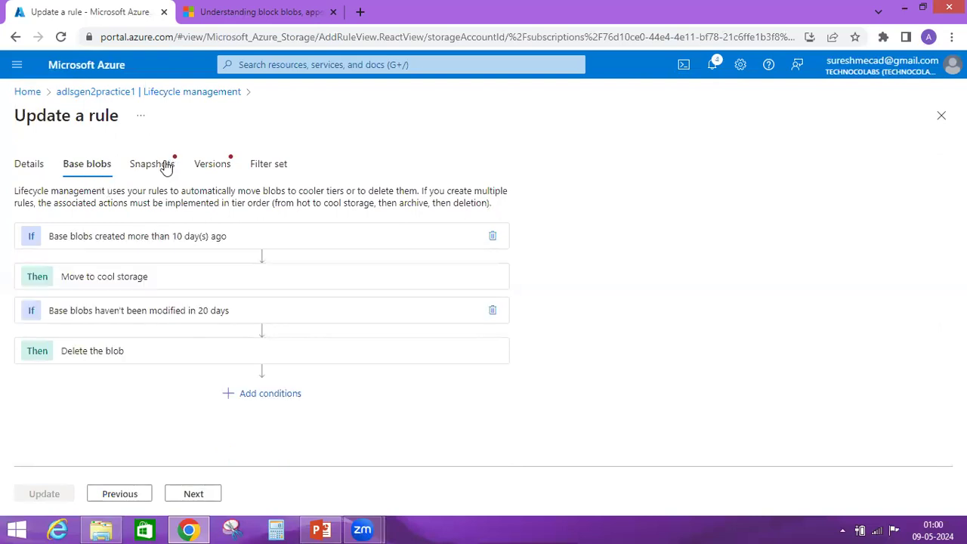
click(98, 233)
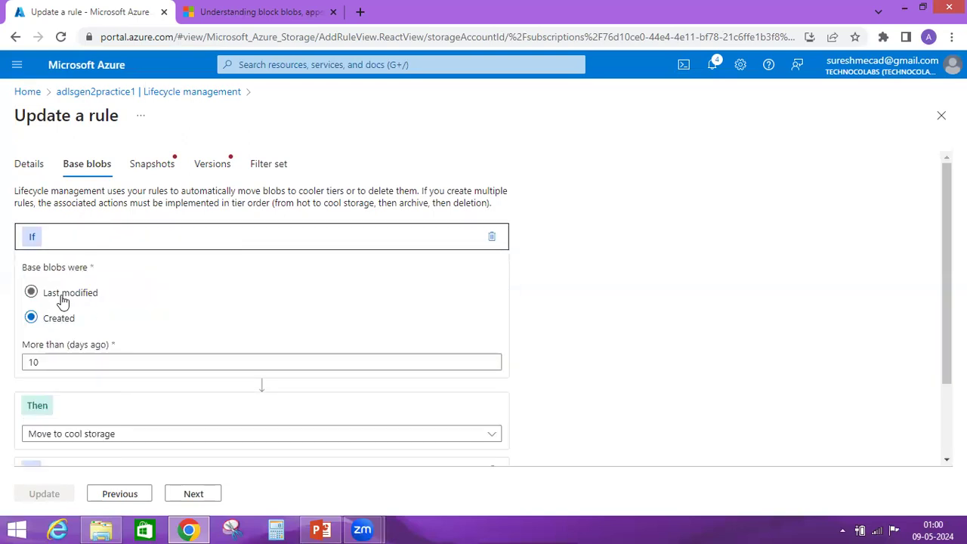
click(144, 167)
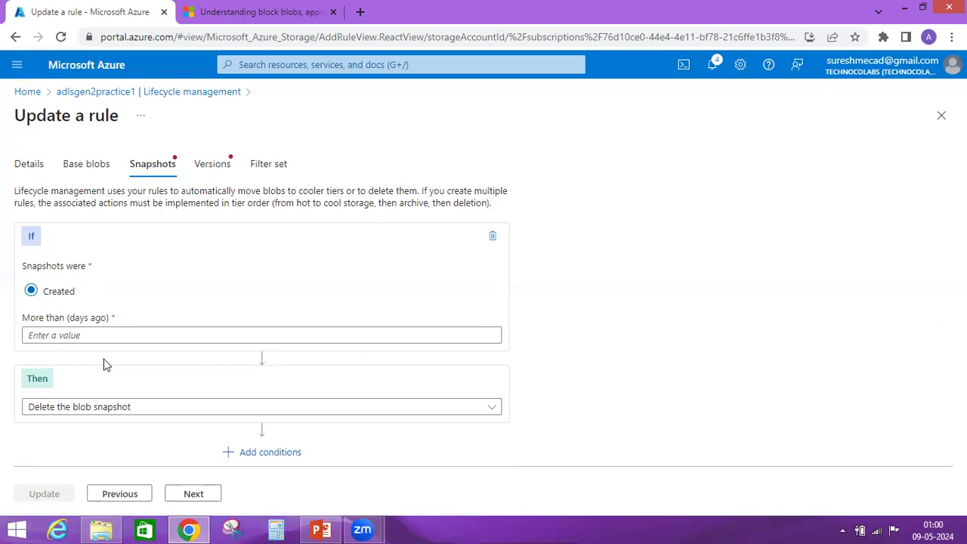
click(111, 339)
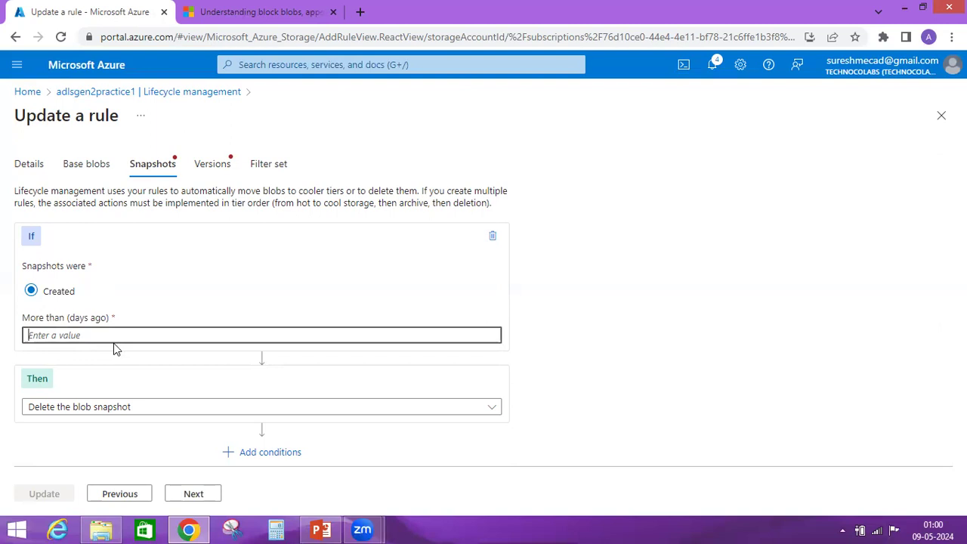
text(20)
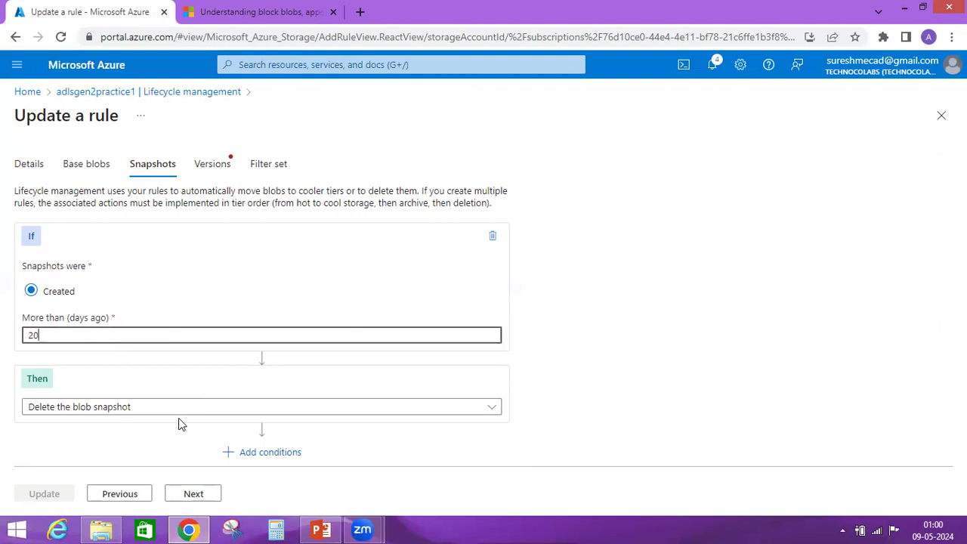
Set the version condition to delete blob versions created more than 15 days ago, and save the updated rule.
click(215, 164)
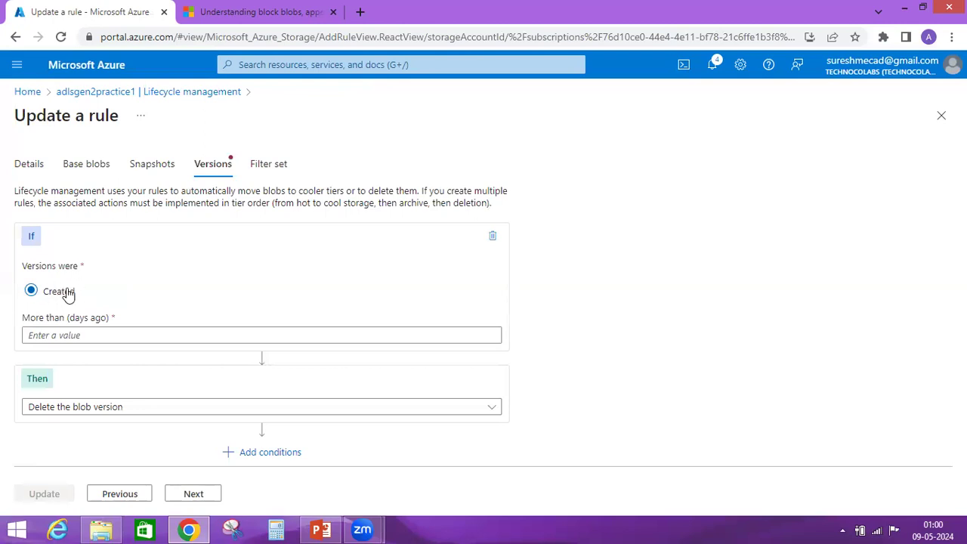
click(78, 167)
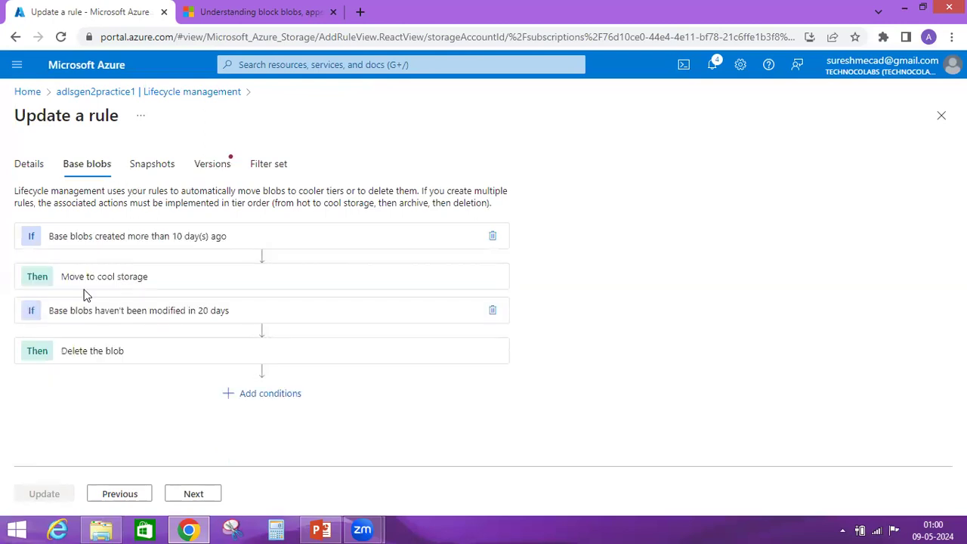
click(101, 236)
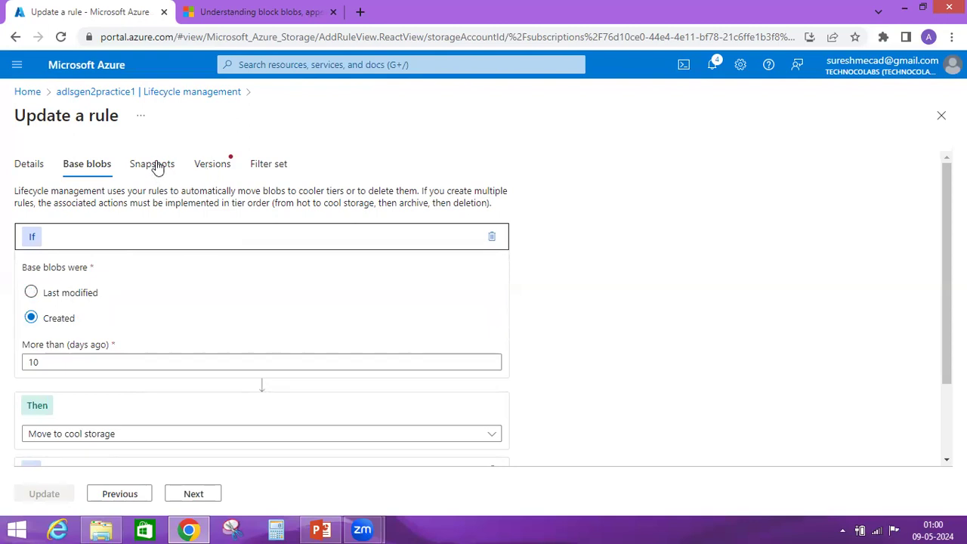
click(209, 166)
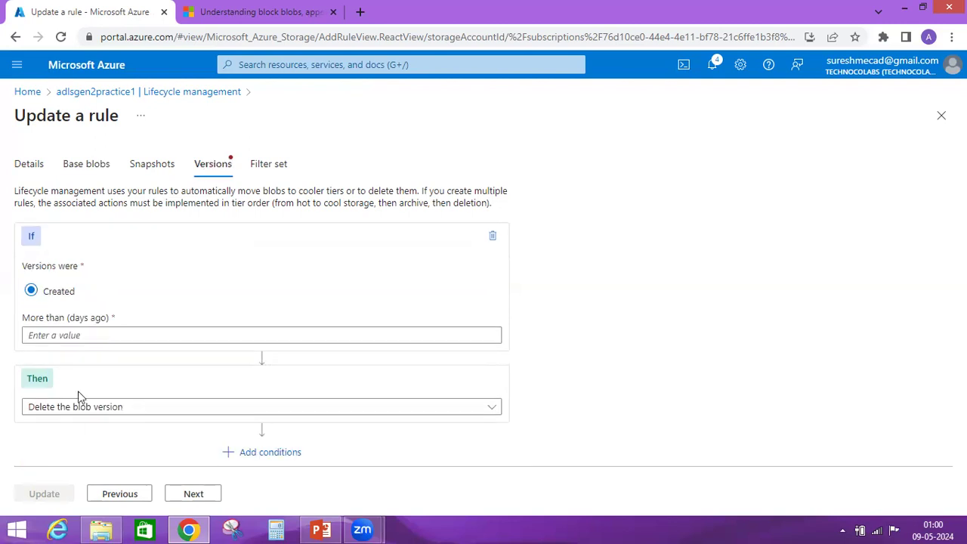
click(93, 336)
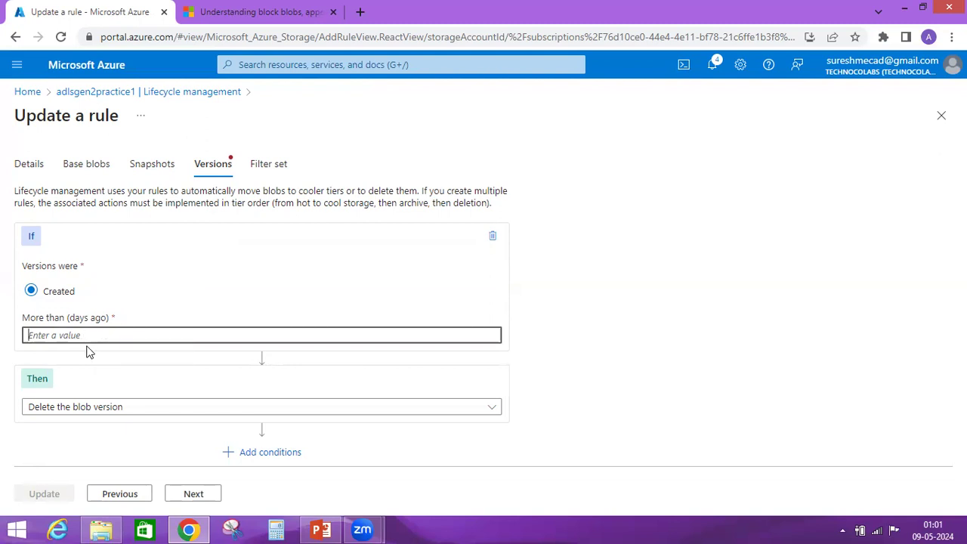
text(15)
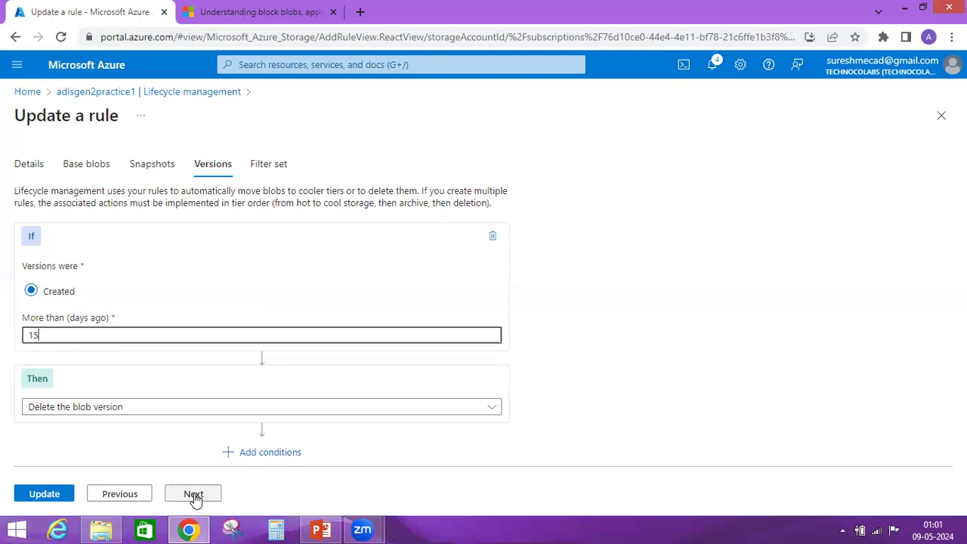
click(41, 496)
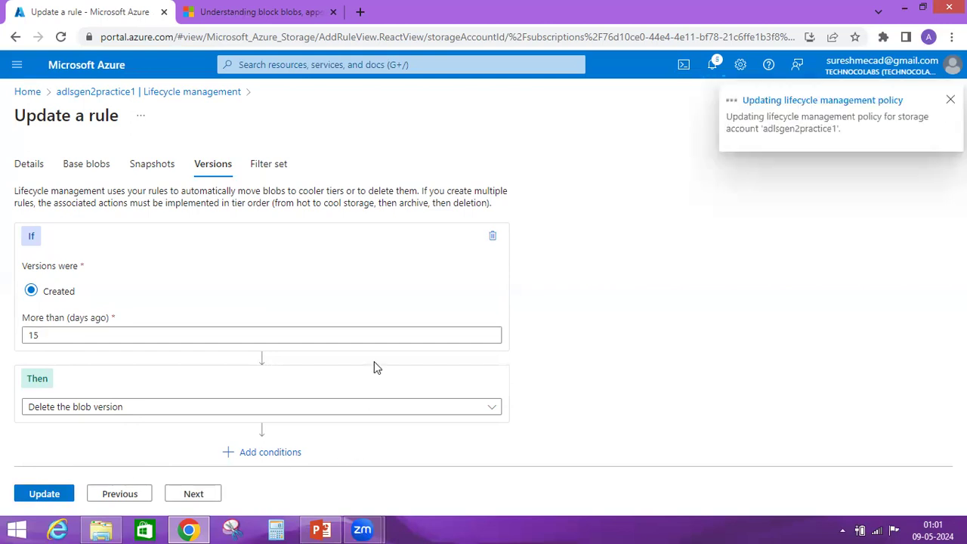